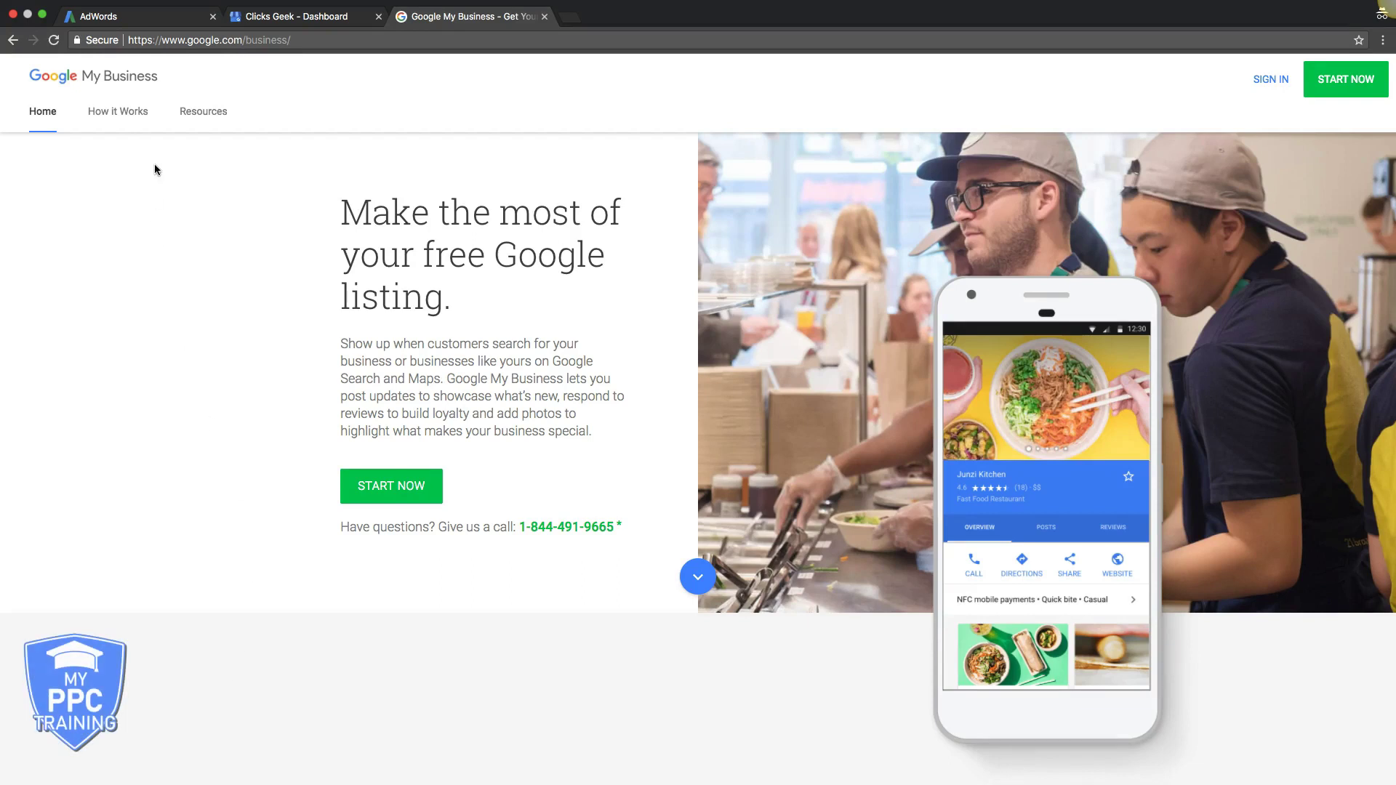
# Switch back to the AdWords tab showing the ppc reseller ad group's ads list
pyautogui.click(175, 20)
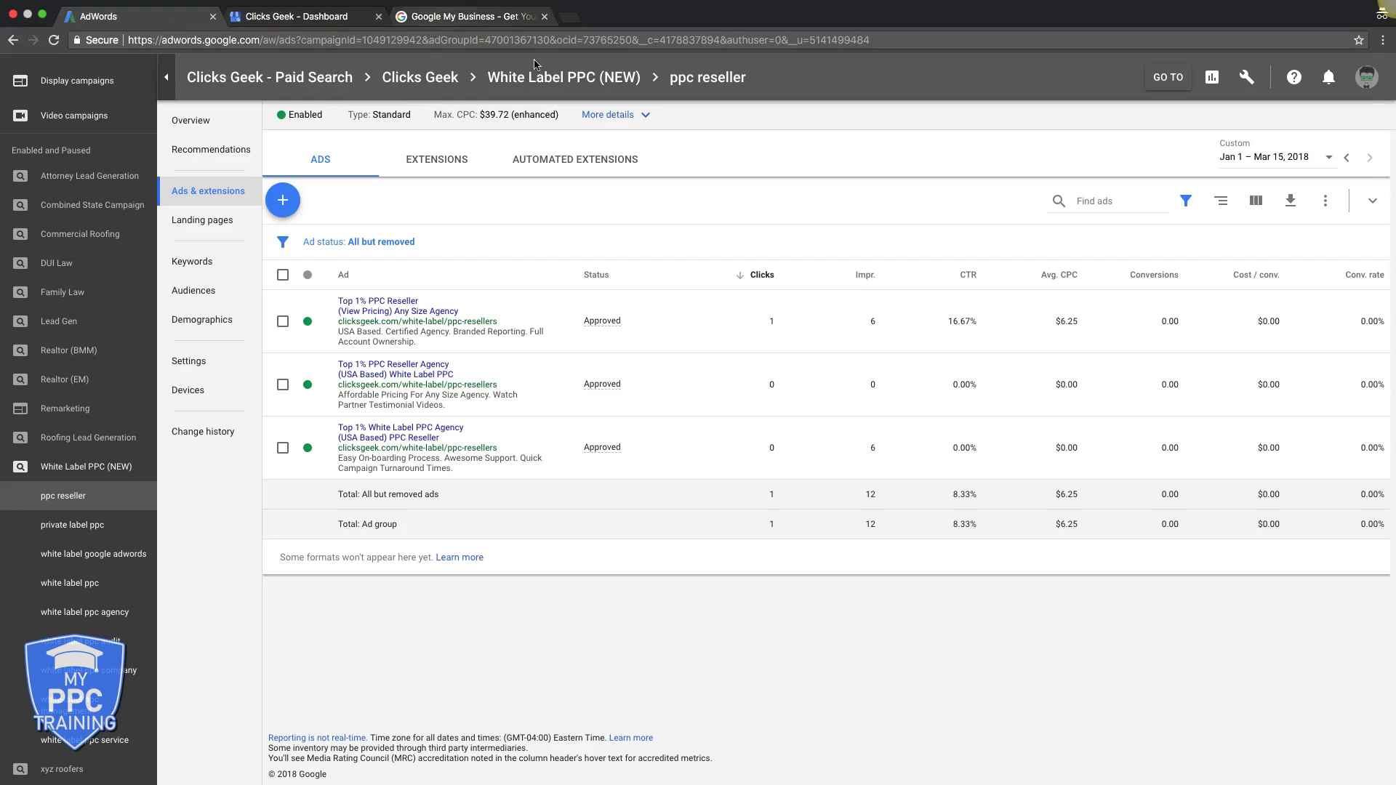
# Check which accounts this login can access, then return to the Google My Business page
pyautogui.click(1367, 77)
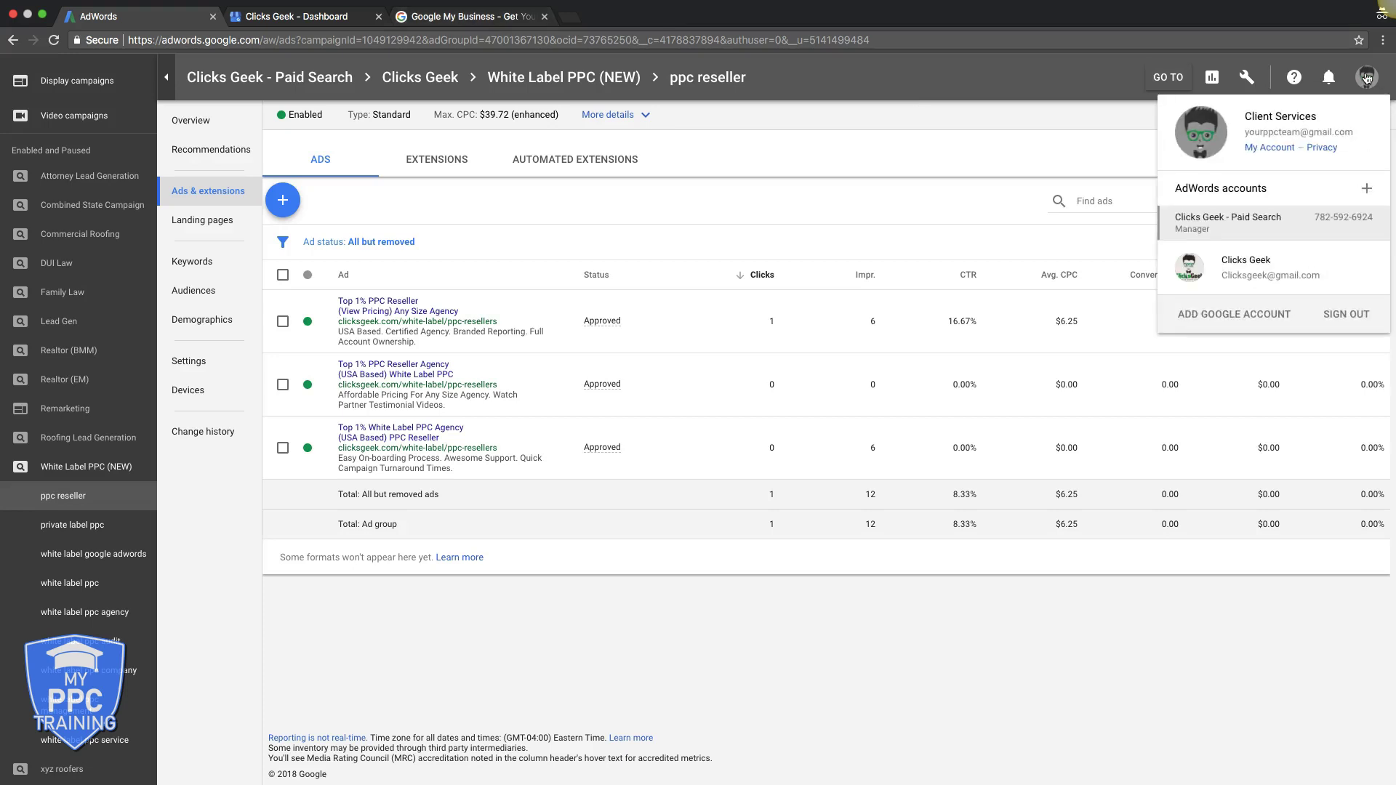
pyautogui.click(1083, 152)
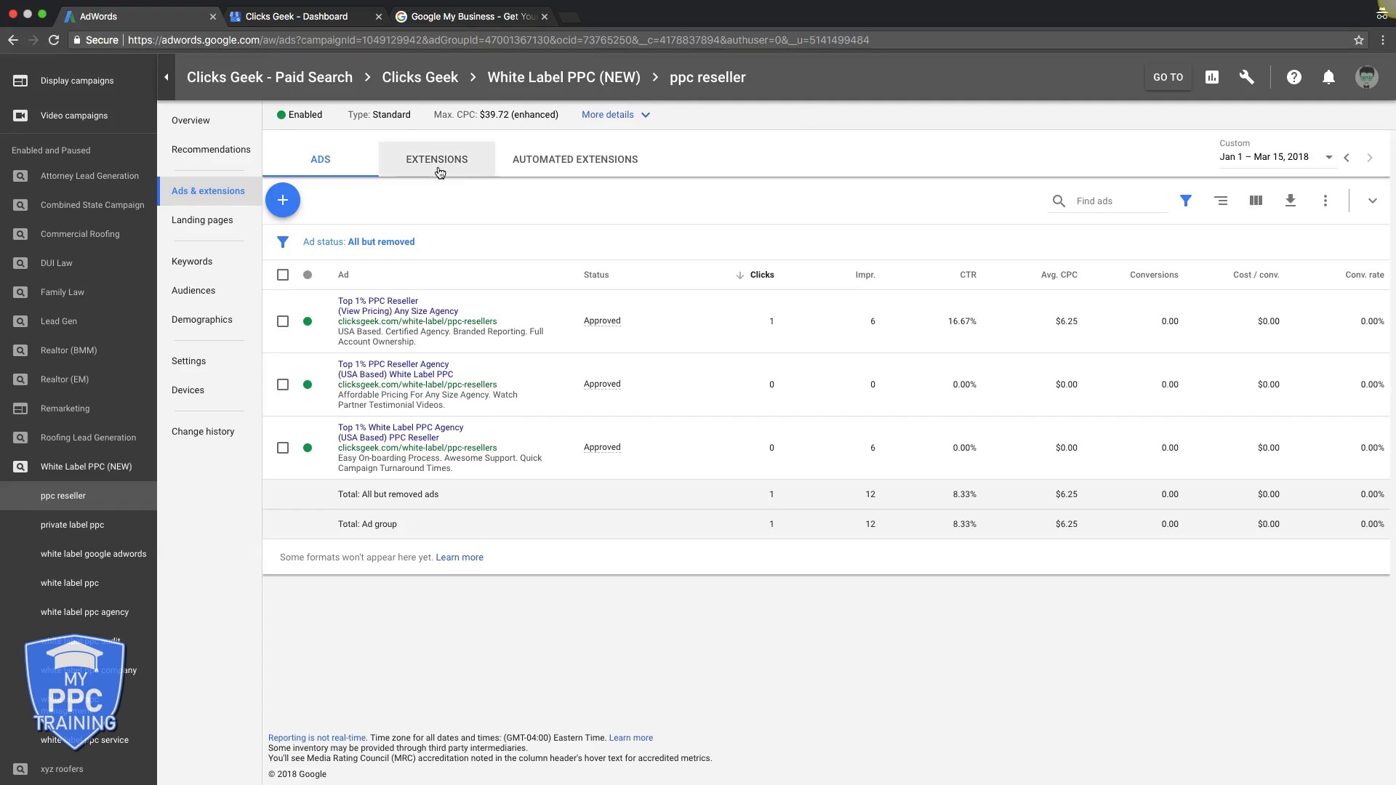
pyautogui.click(437, 18)
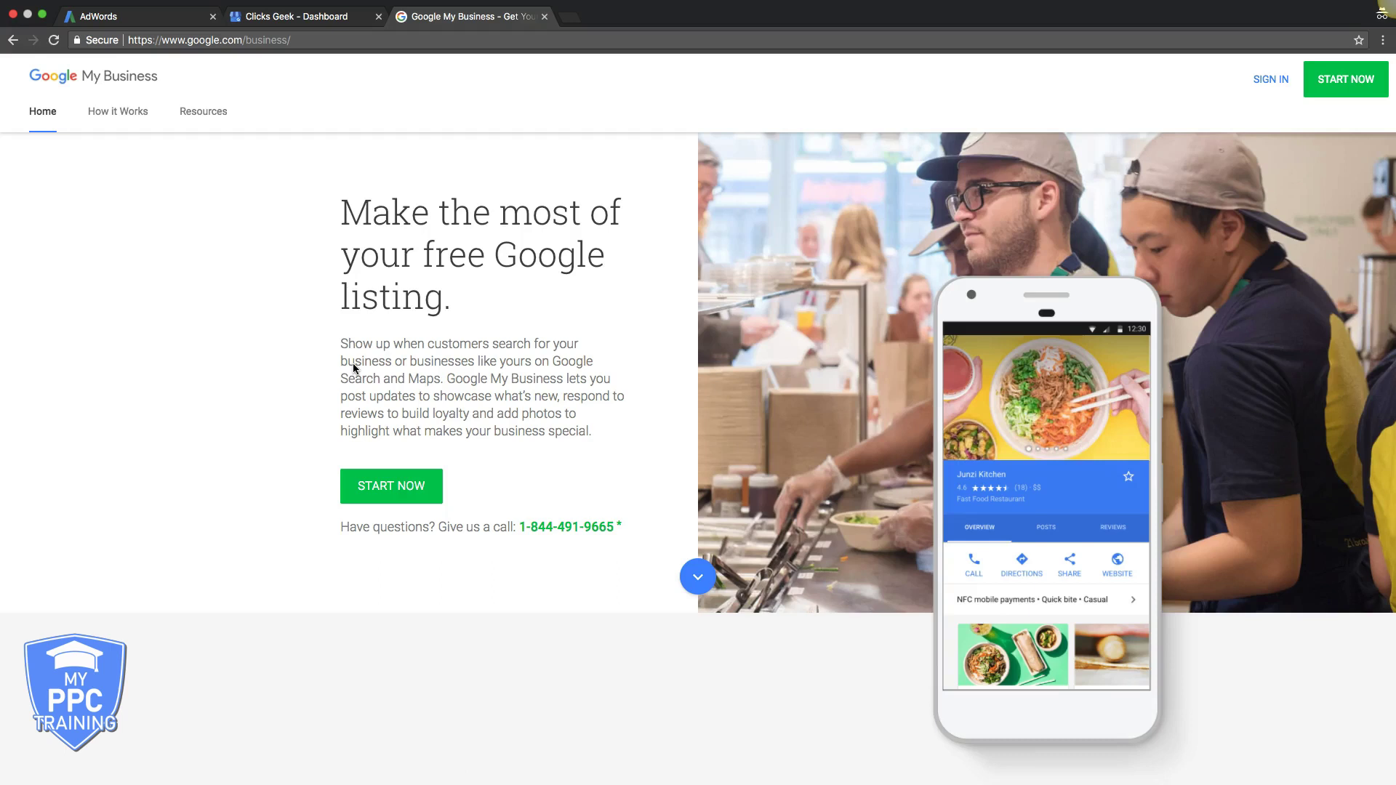
pyautogui.click(298, 16)
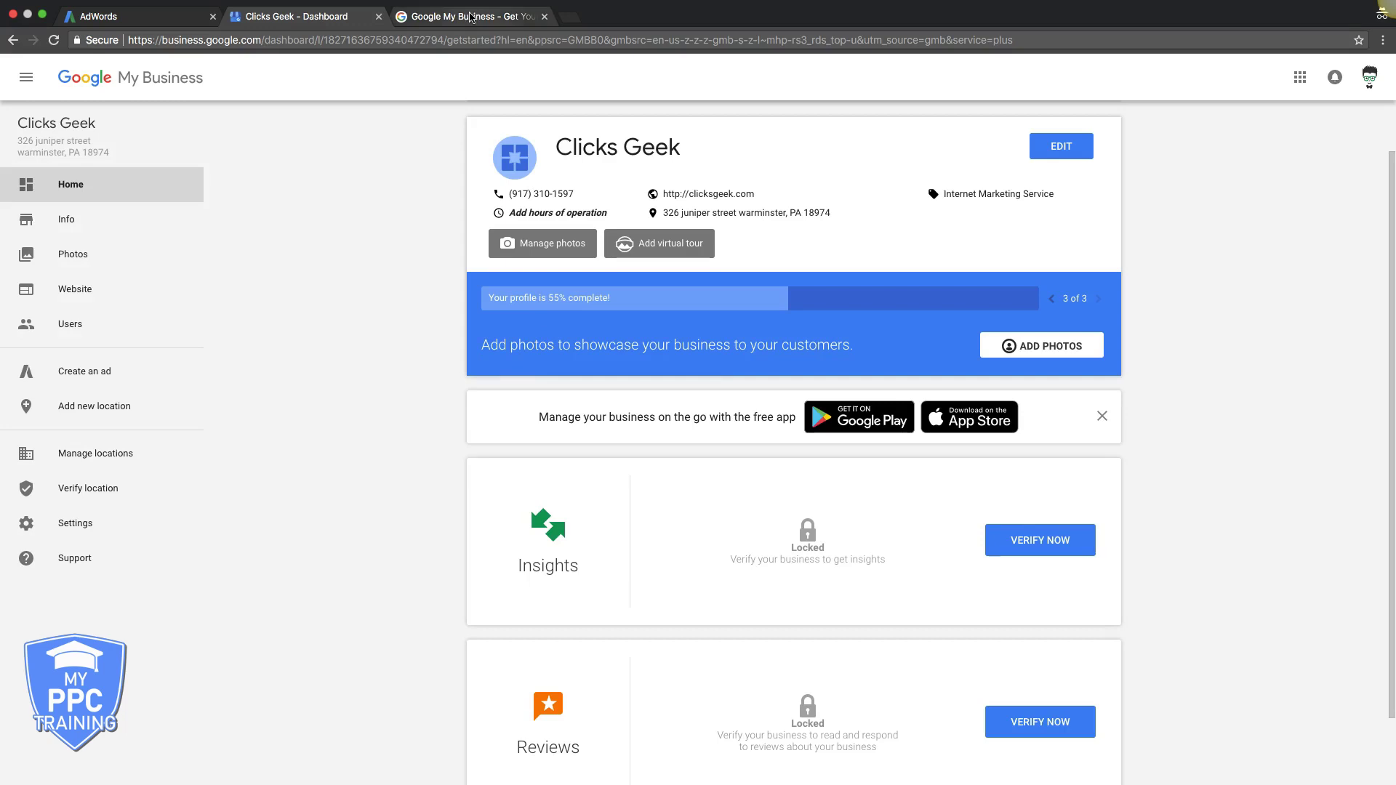
pyautogui.click(474, 16)
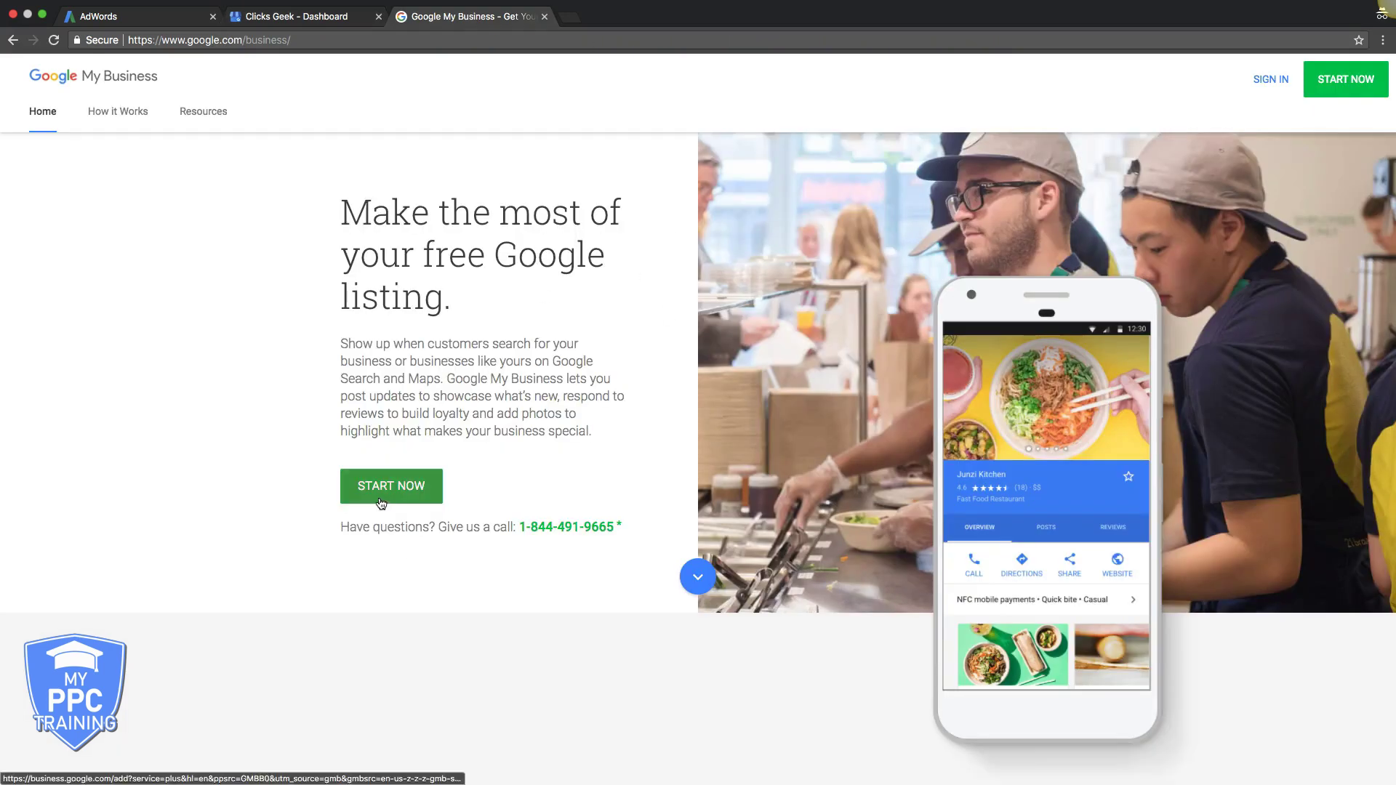
pyautogui.click(284, 17)
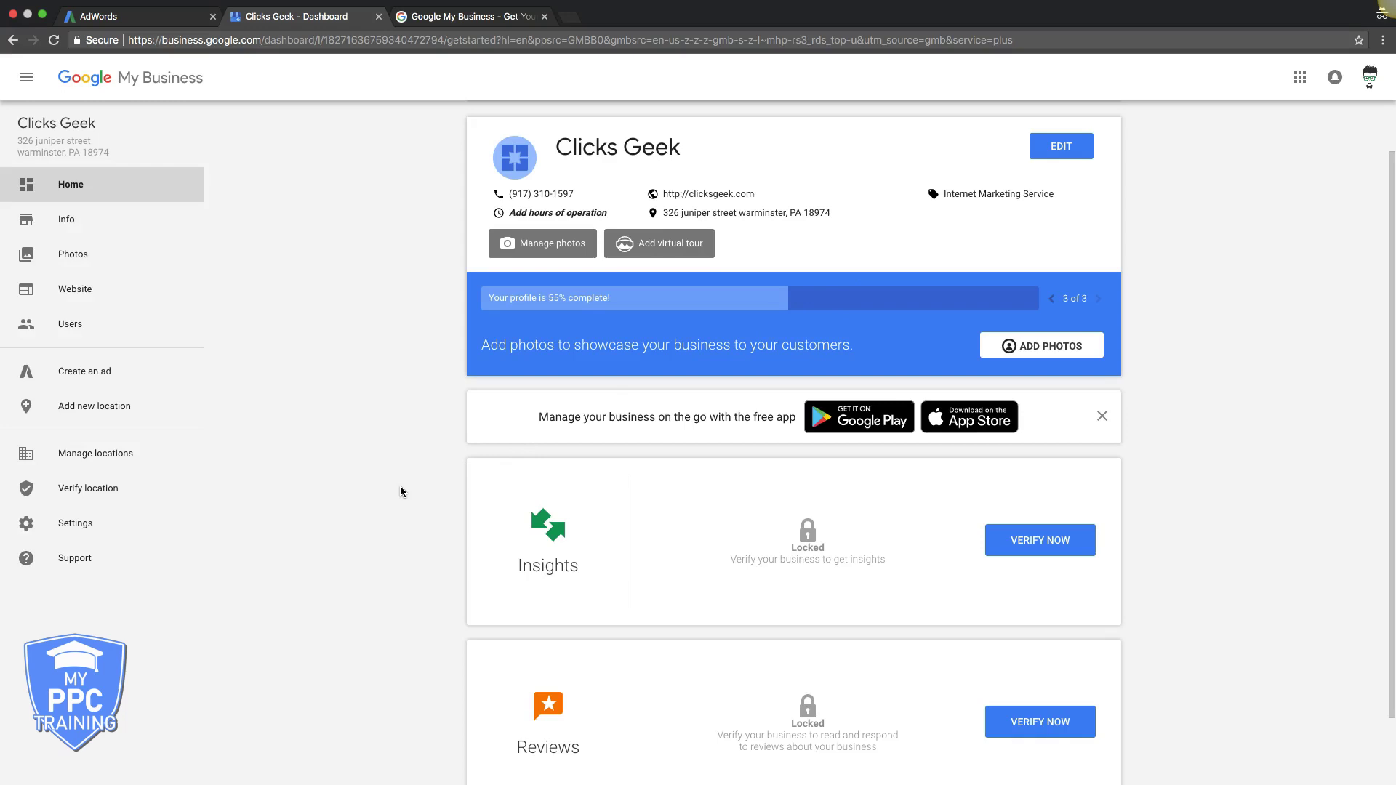
pyautogui.scroll(-2, 400, 491)
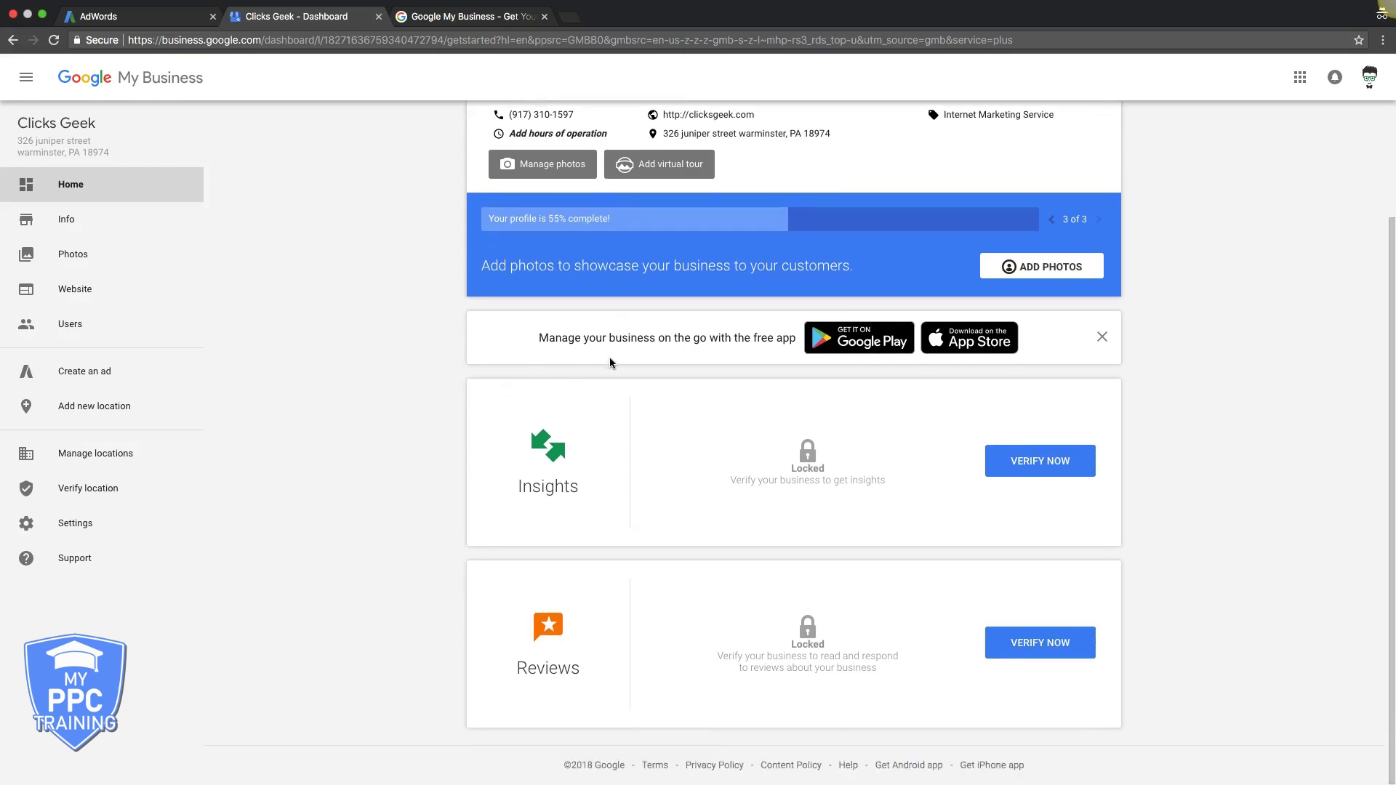
pyautogui.scroll(2, 611, 359)
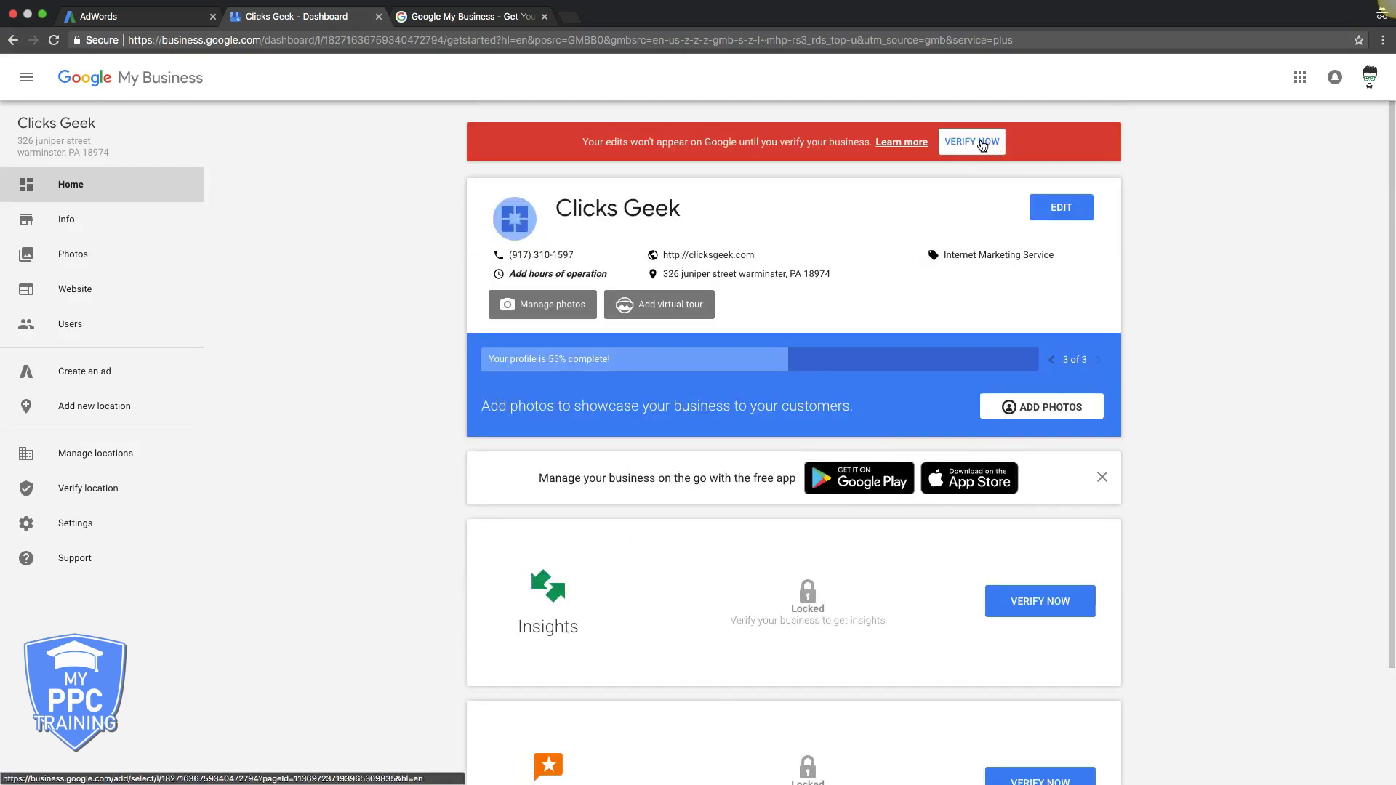
pyautogui.click(983, 143)
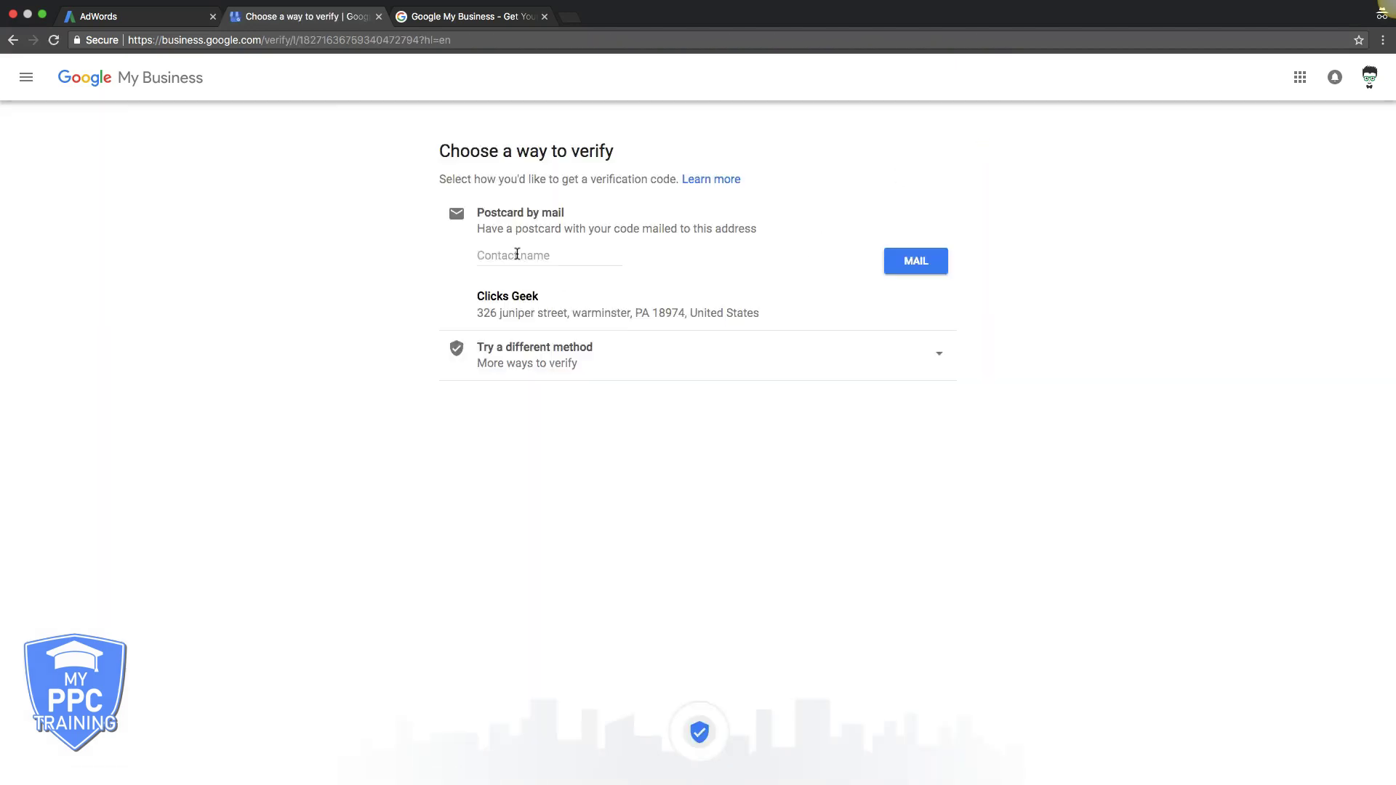
pyautogui.click(517, 255)
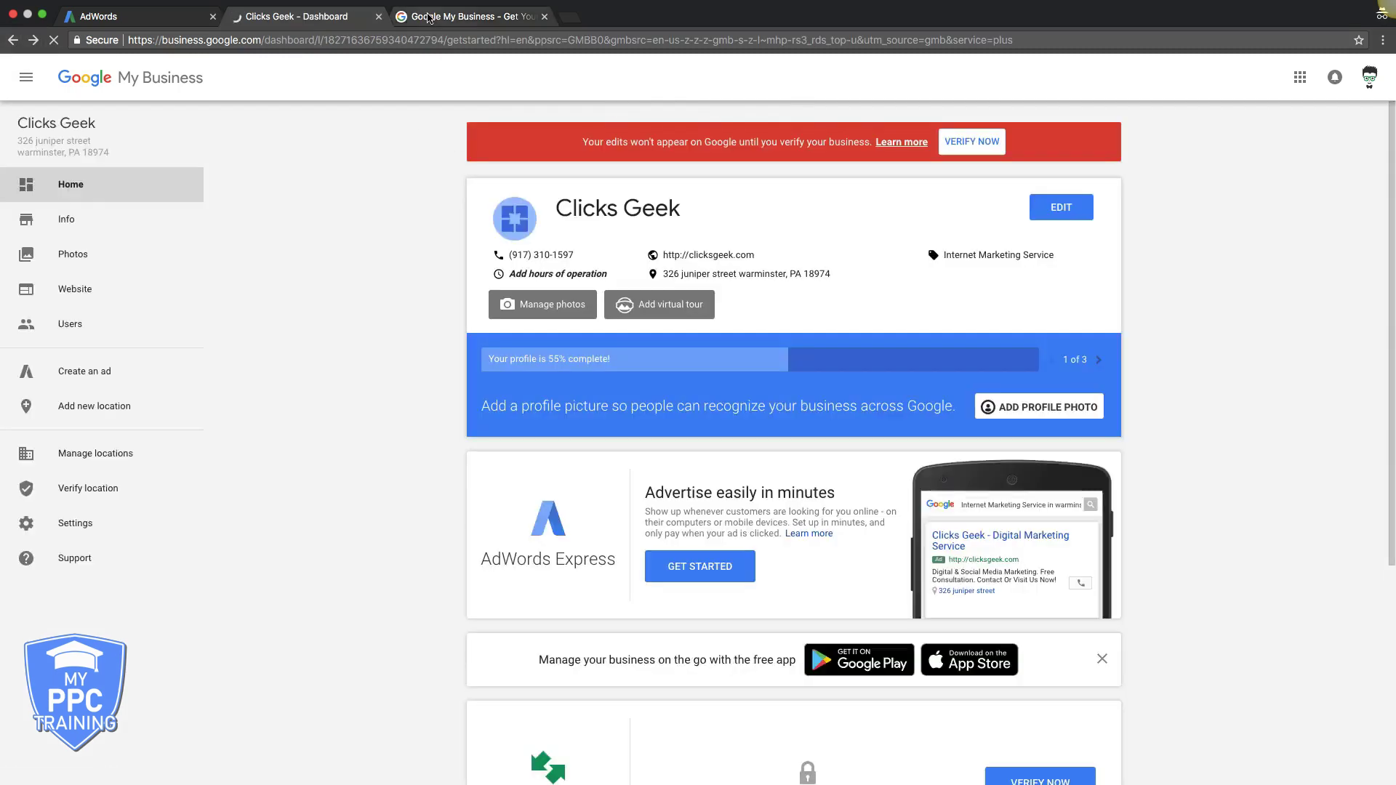
pyautogui.click(429, 18)
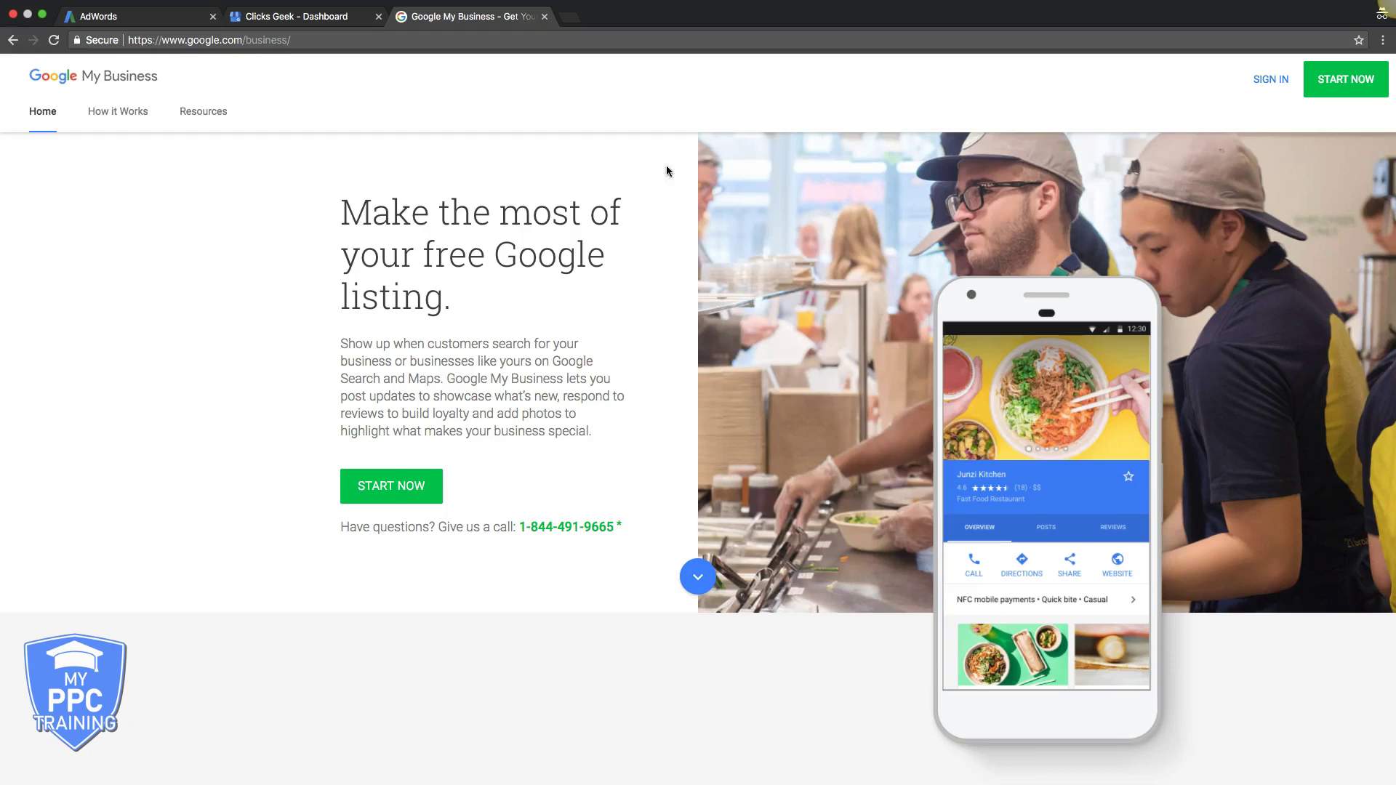
# Go through the Clicks Geek dashboard tab back to the ppc reseller ads in AdWords
pyautogui.click(371, 20)
pyautogui.click(177, 27)
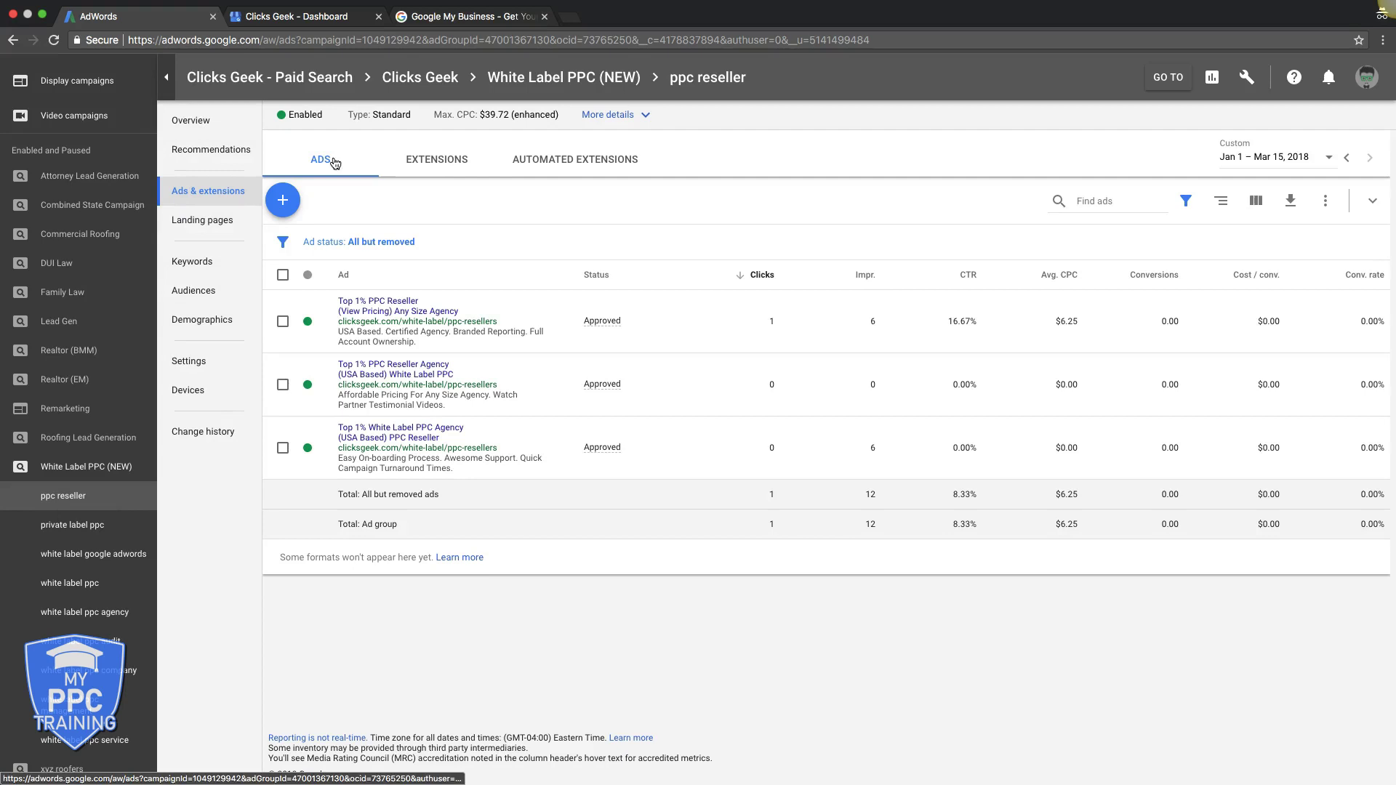
# Create an account-level location extension synced from the single-location My Business account
pyautogui.click(435, 162)
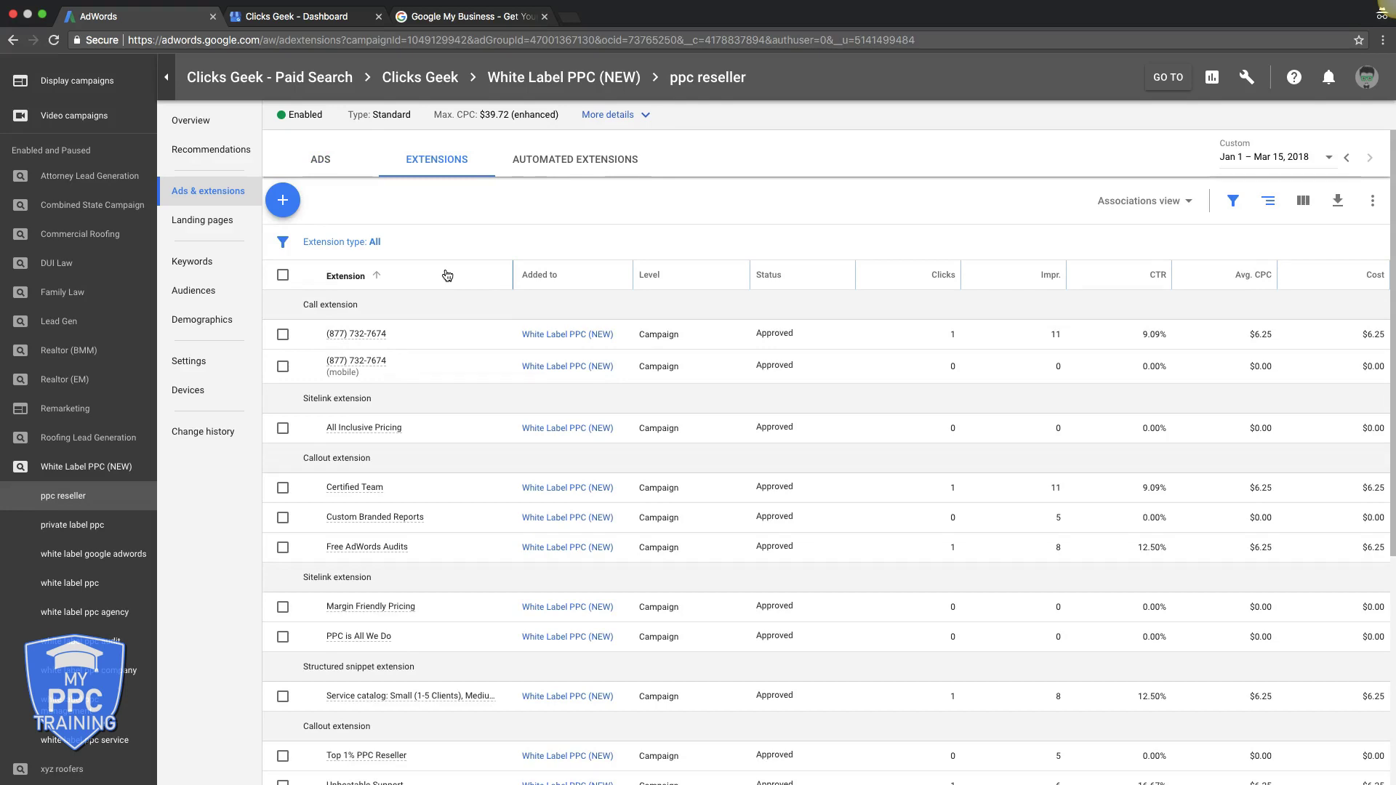
pyautogui.click(283, 205)
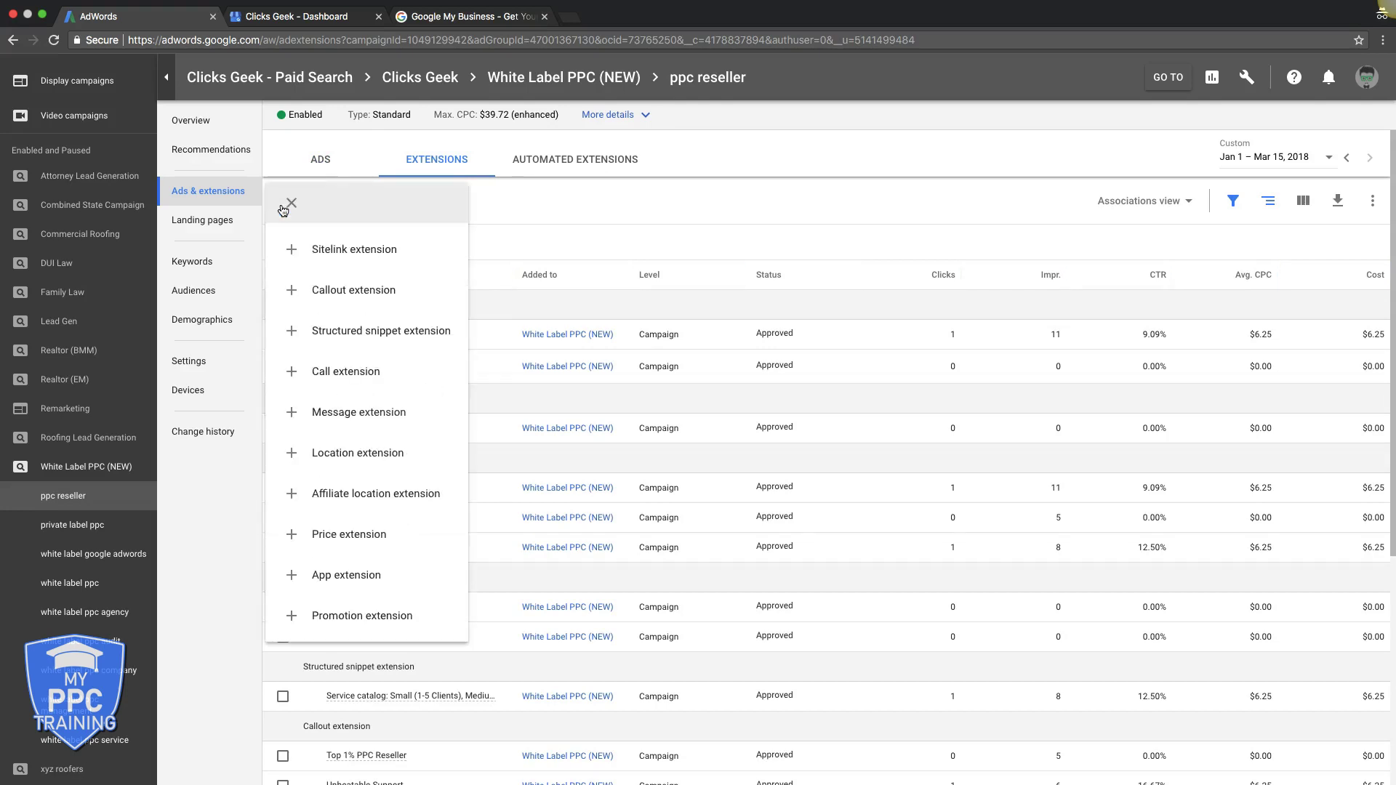
pyautogui.click(366, 450)
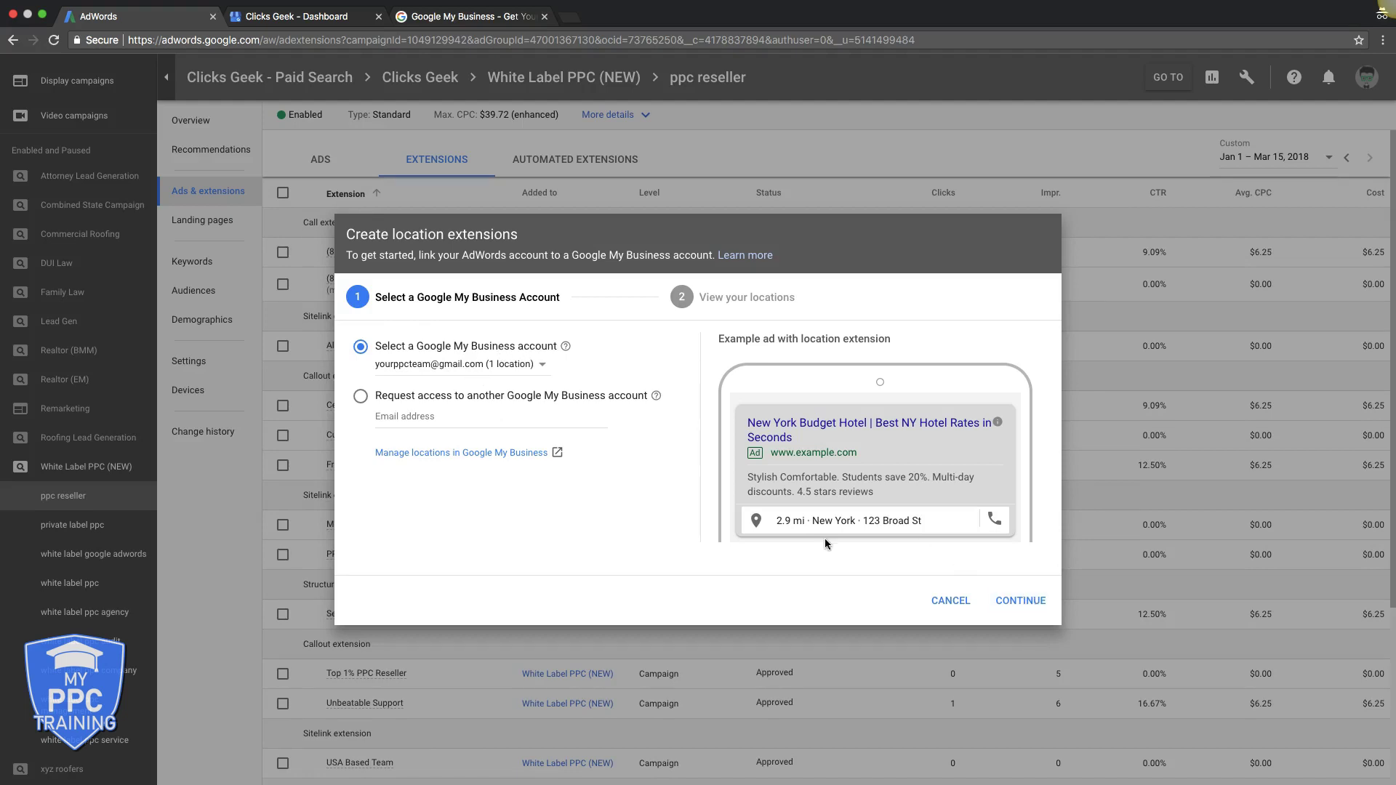
pyautogui.click(441, 365)
pyautogui.click(438, 386)
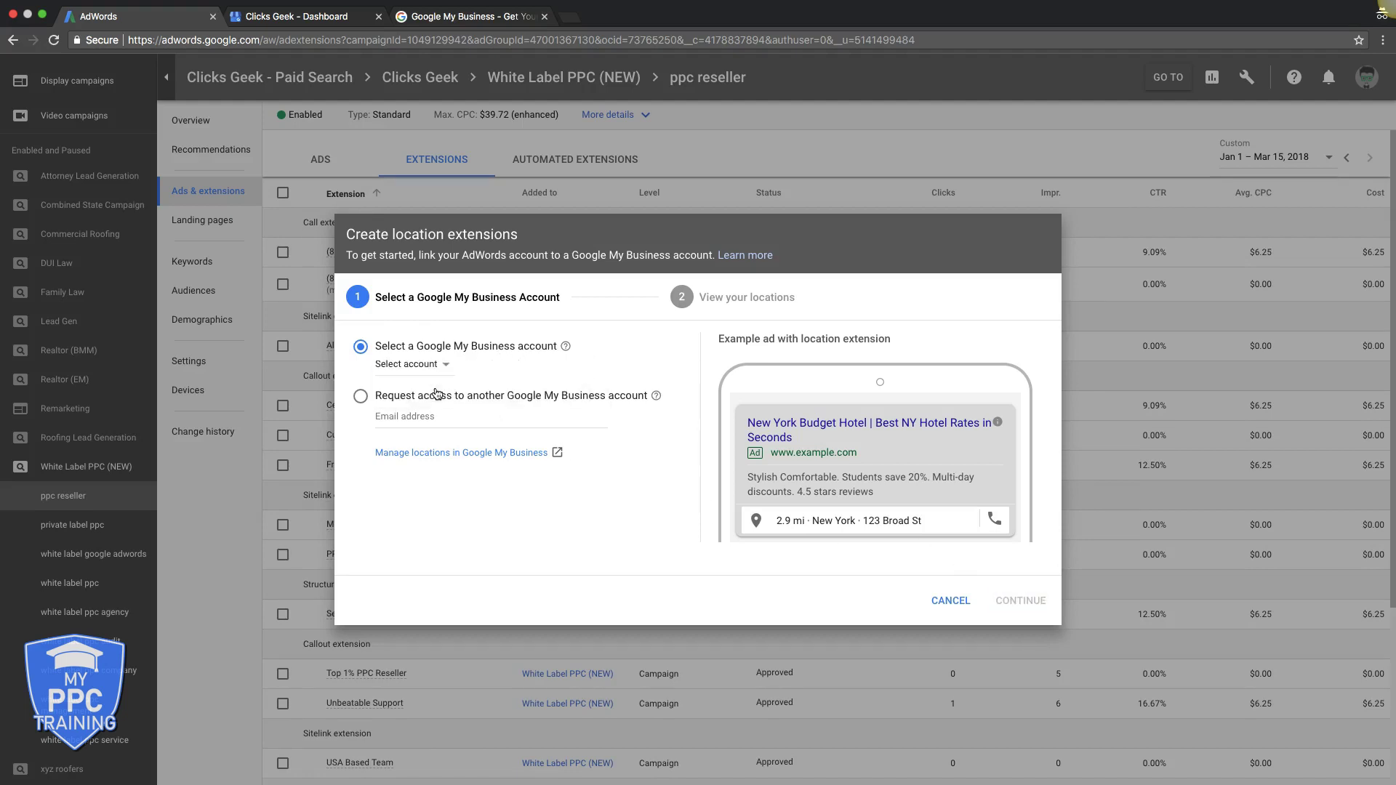
pyautogui.click(414, 365)
pyautogui.click(420, 386)
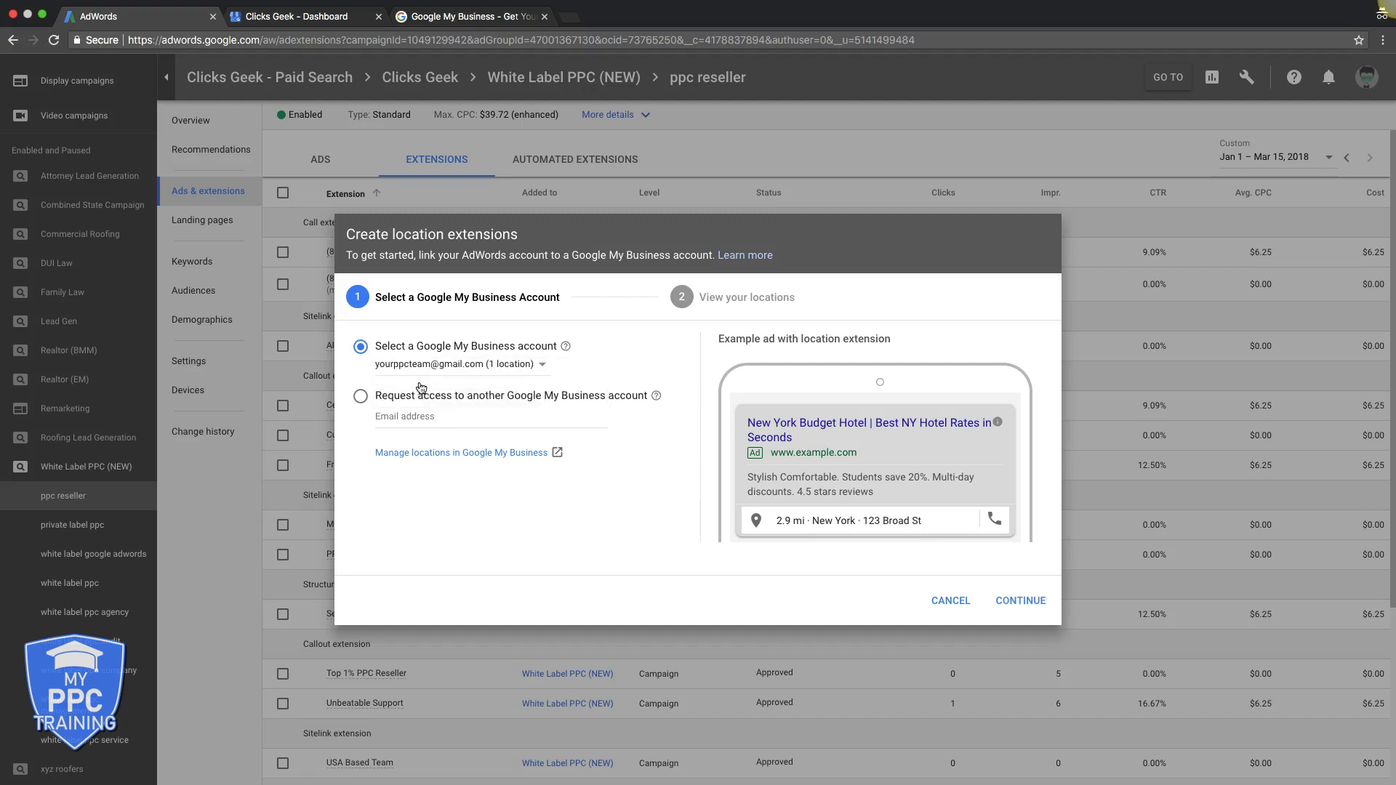
pyautogui.click(1021, 601)
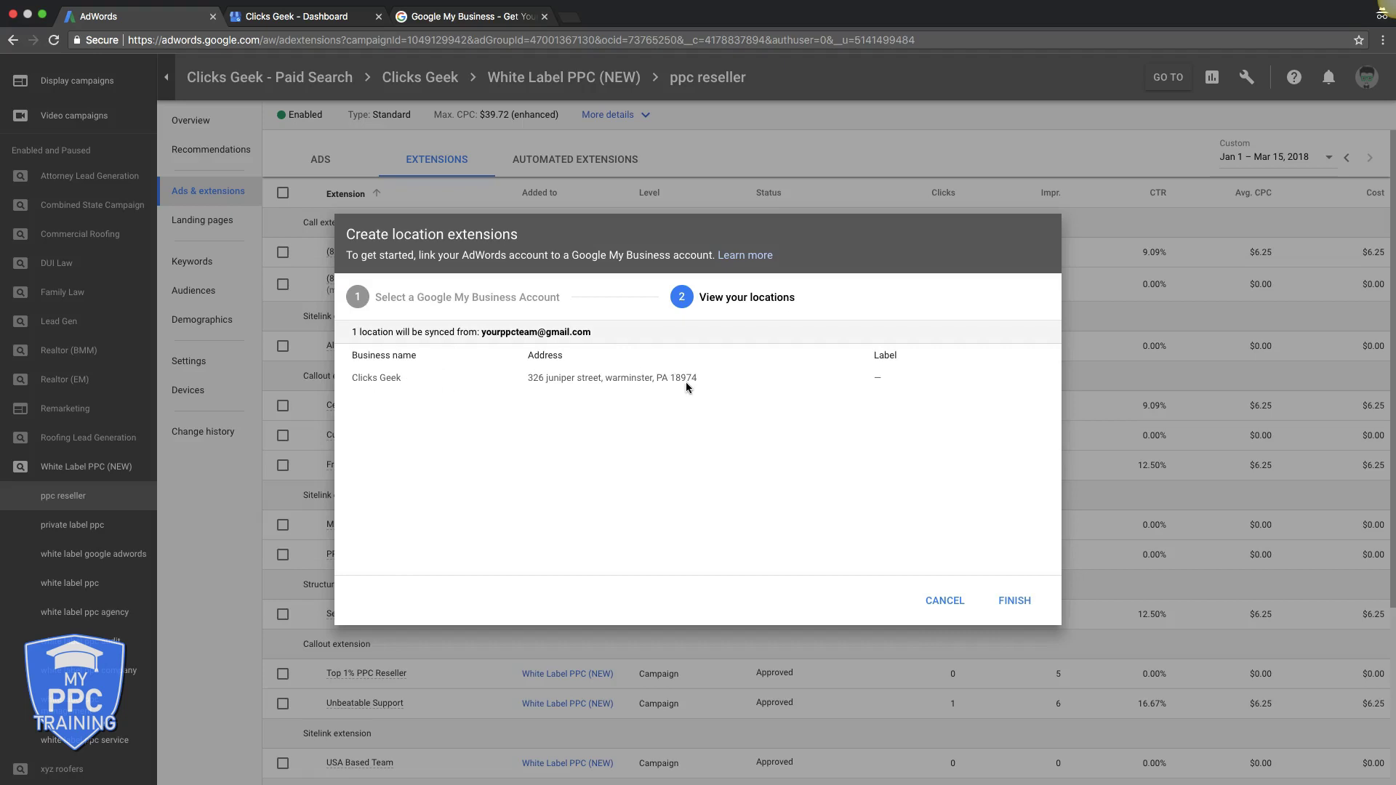
pyautogui.click(1012, 601)
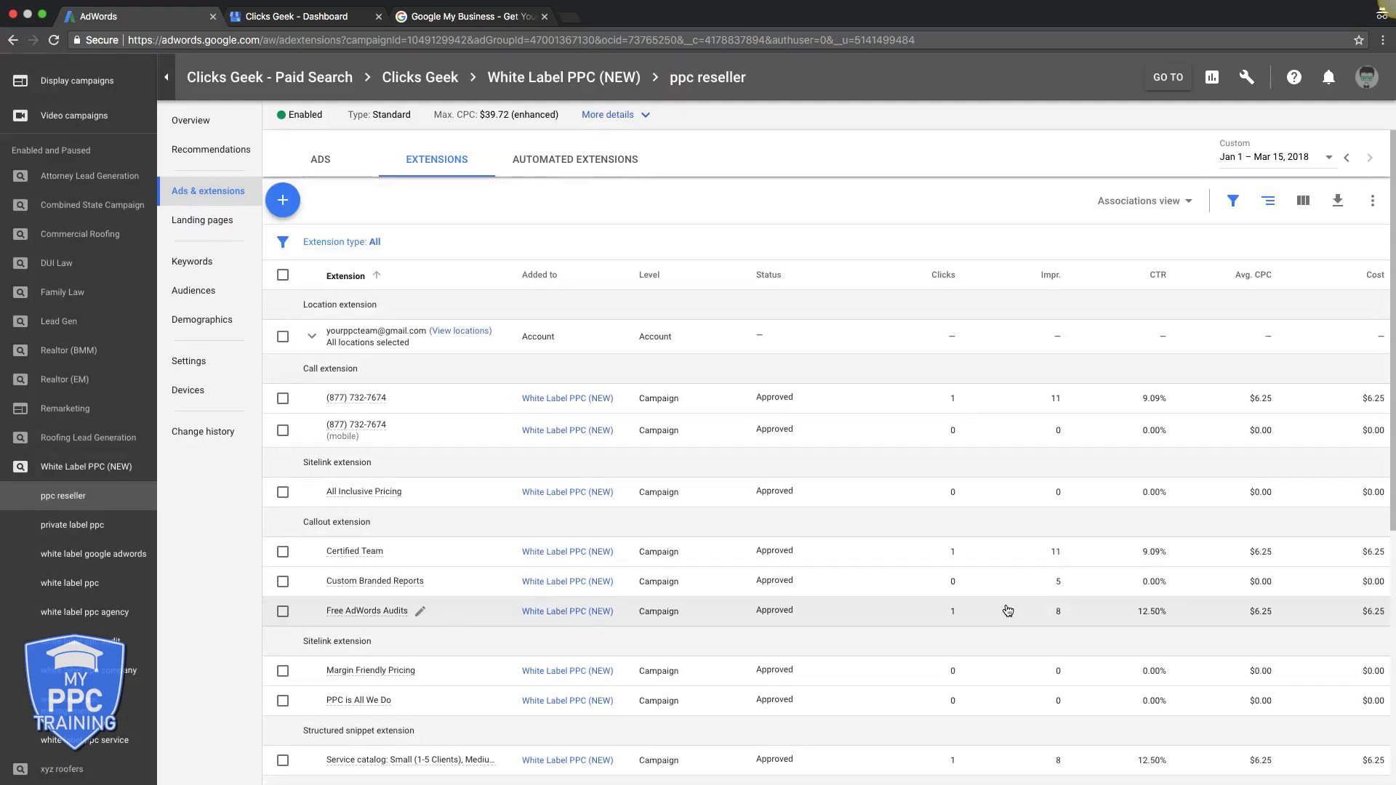
# Remove the new location extension, then switch to the Google My Business page
pyautogui.click(314, 339)
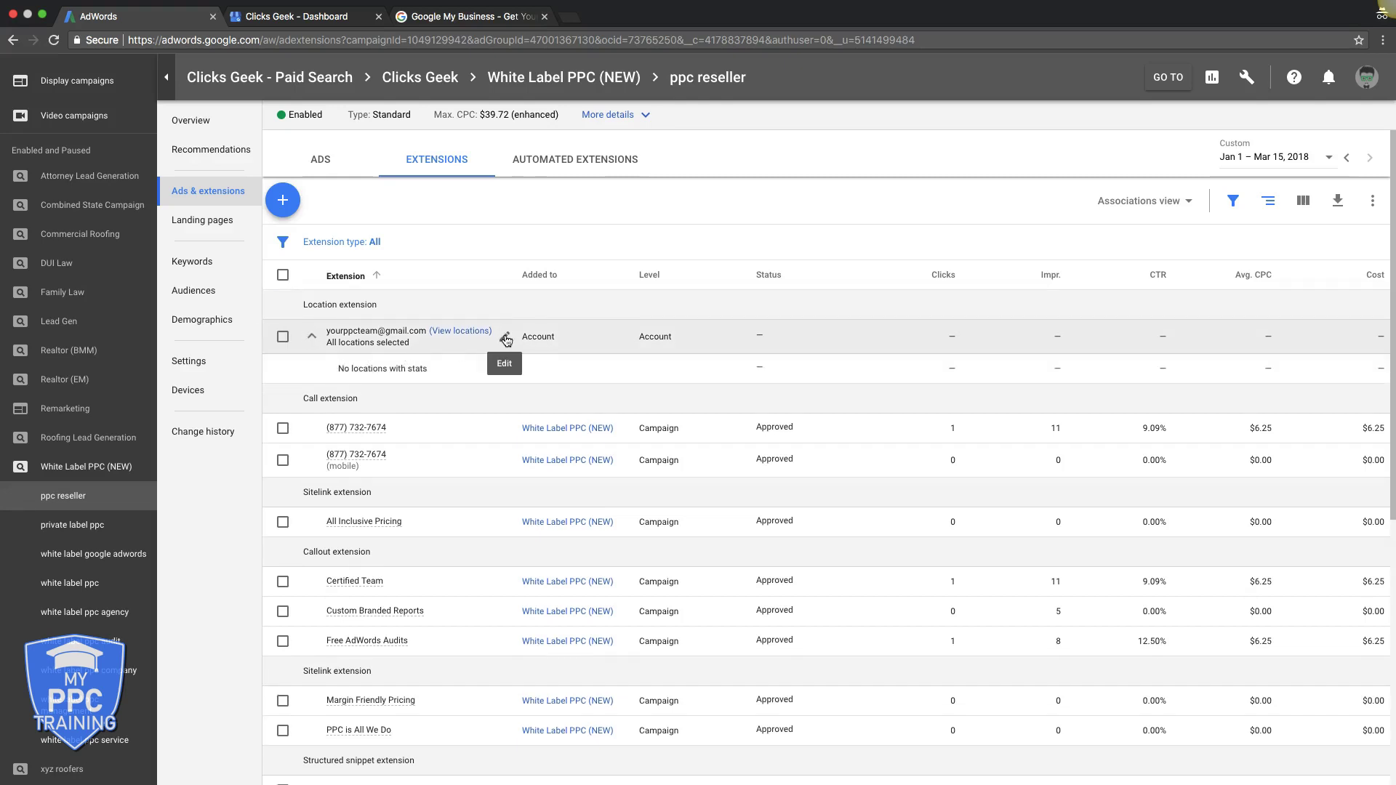
pyautogui.click(284, 337)
pyautogui.click(364, 201)
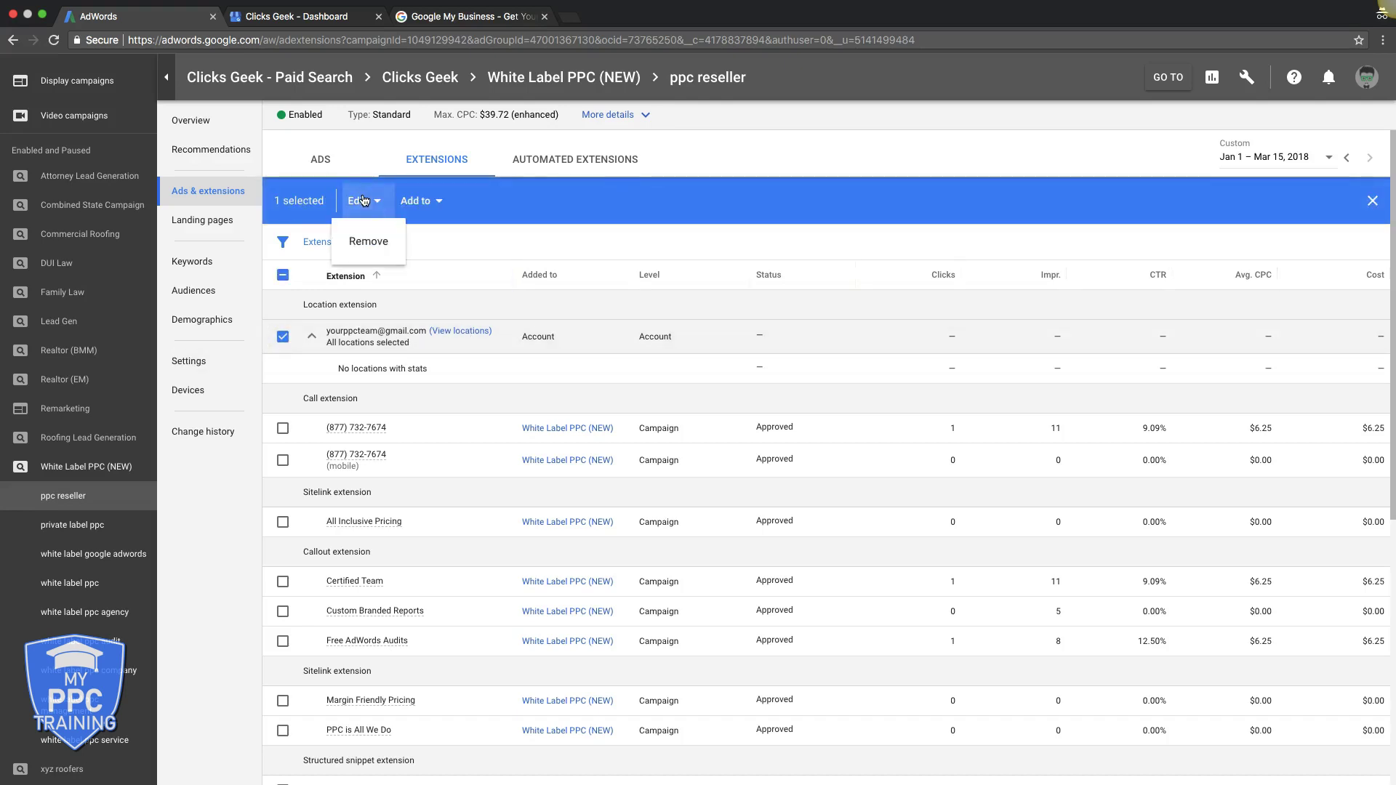
pyautogui.click(369, 241)
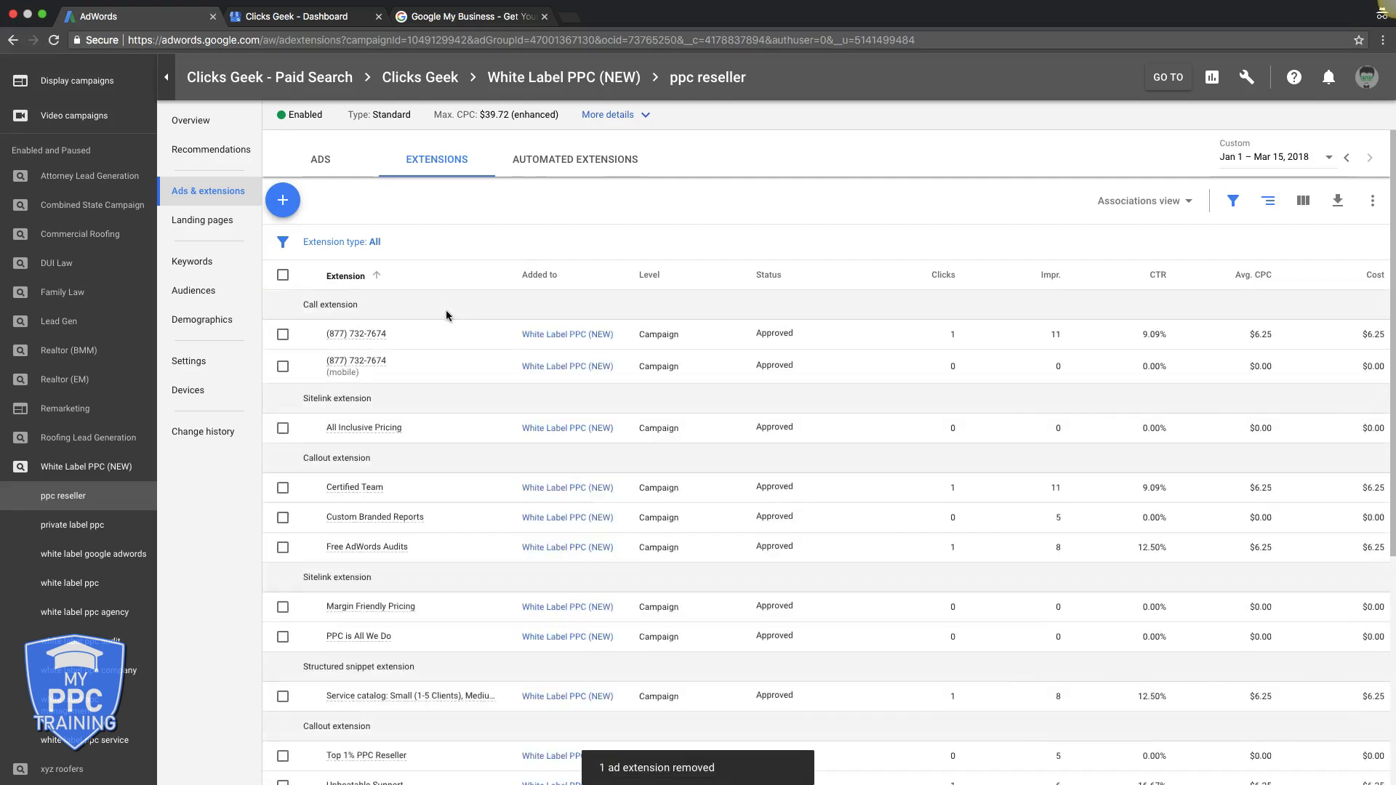
pyautogui.click(439, 30)
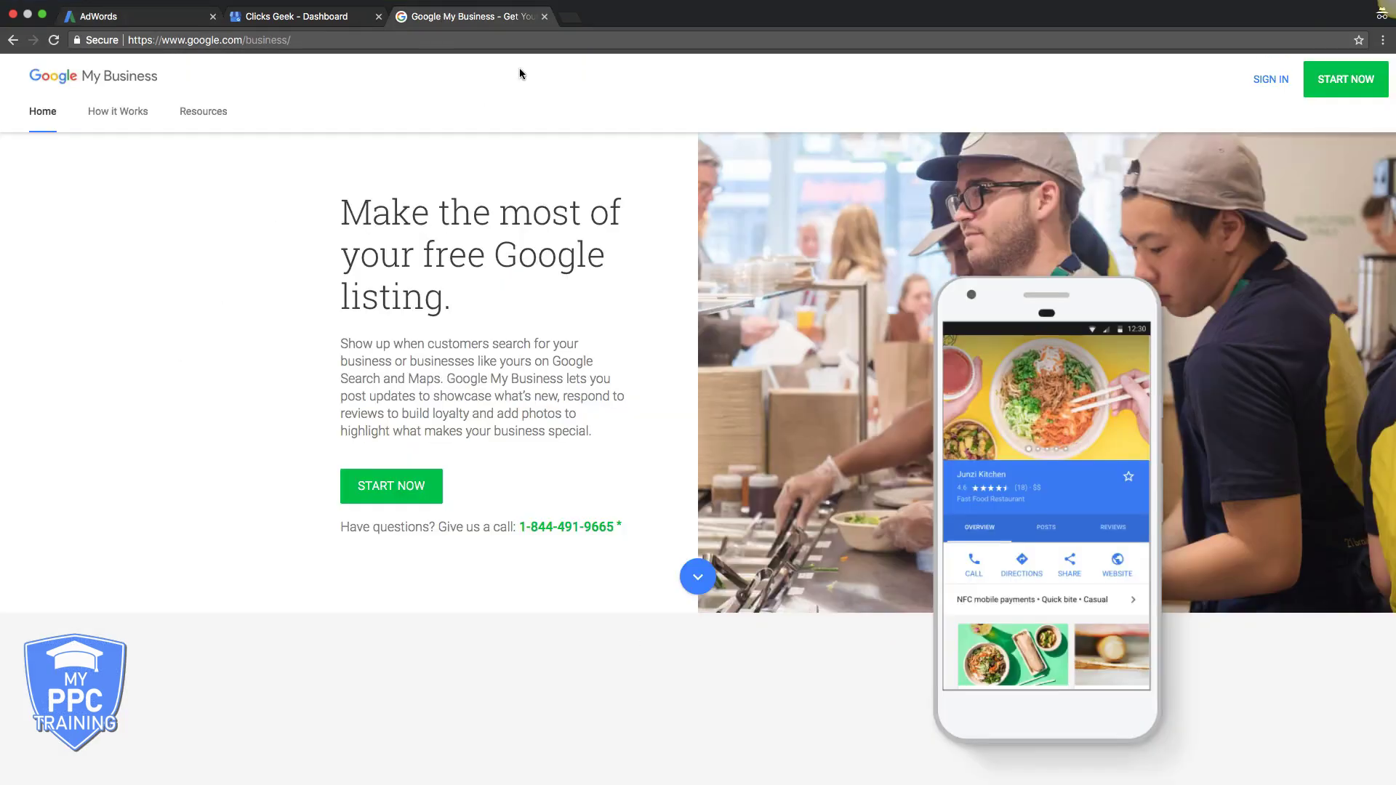
# Start a new business listing named 'xyz comapny'
pyautogui.click(1315, 71)
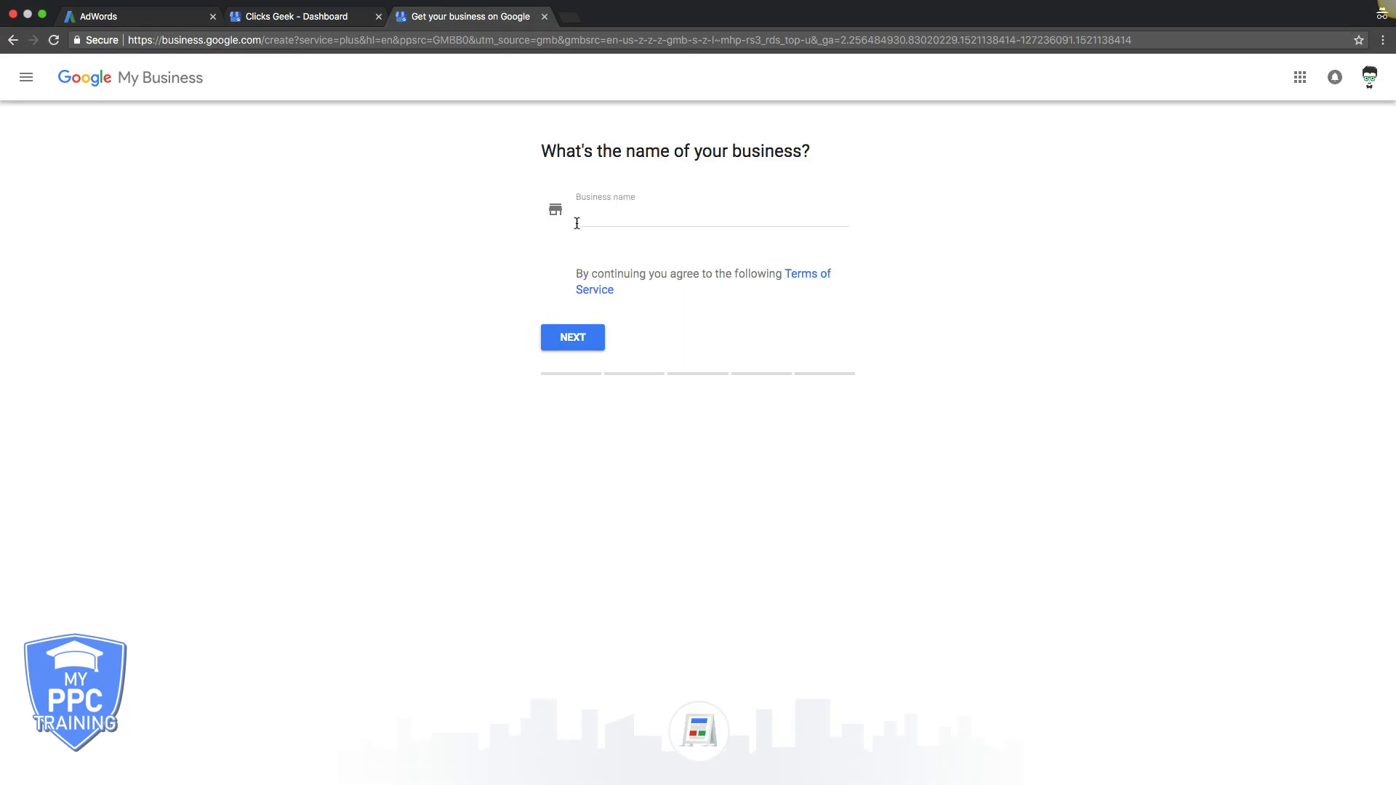
pyautogui.click(594, 216)
pyautogui.write('xyz')
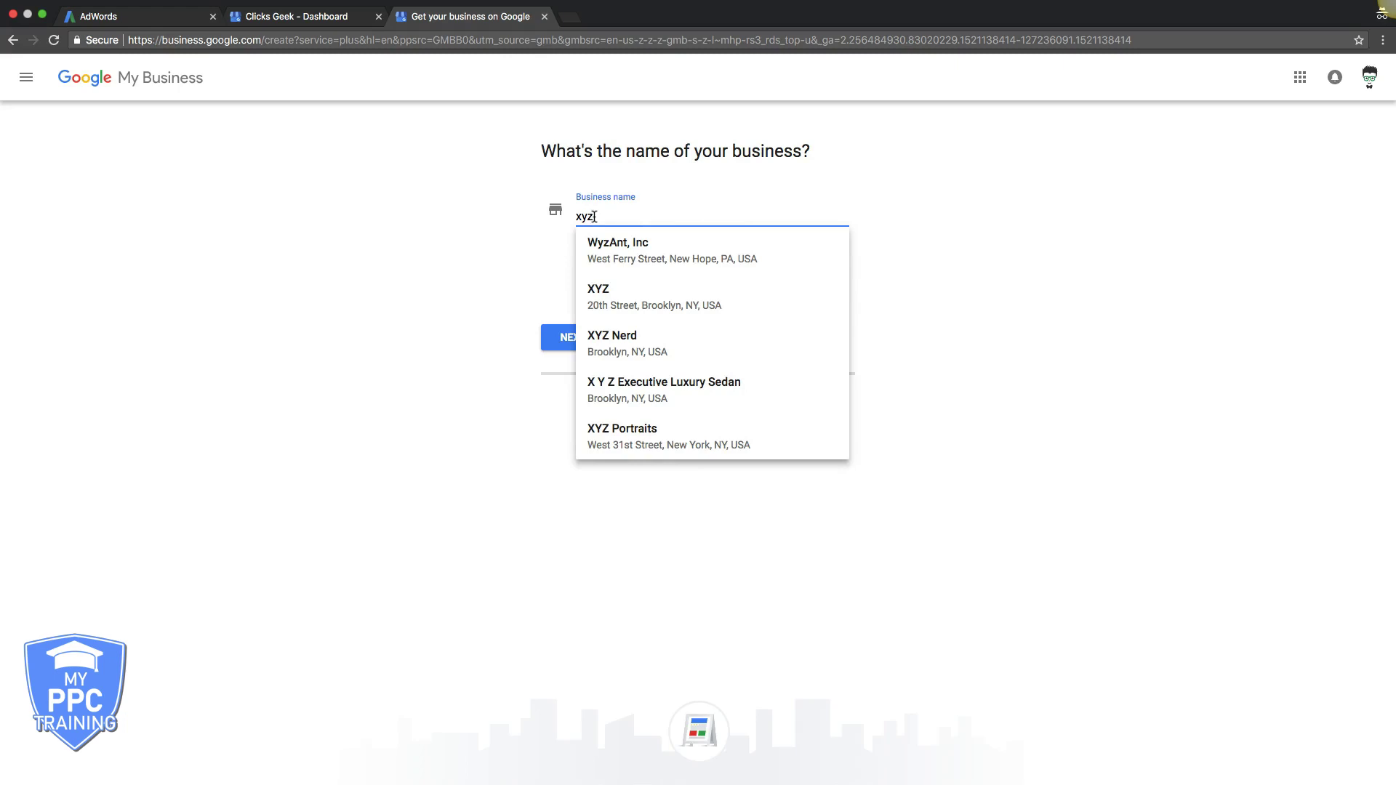
pyautogui.write(' comapny')
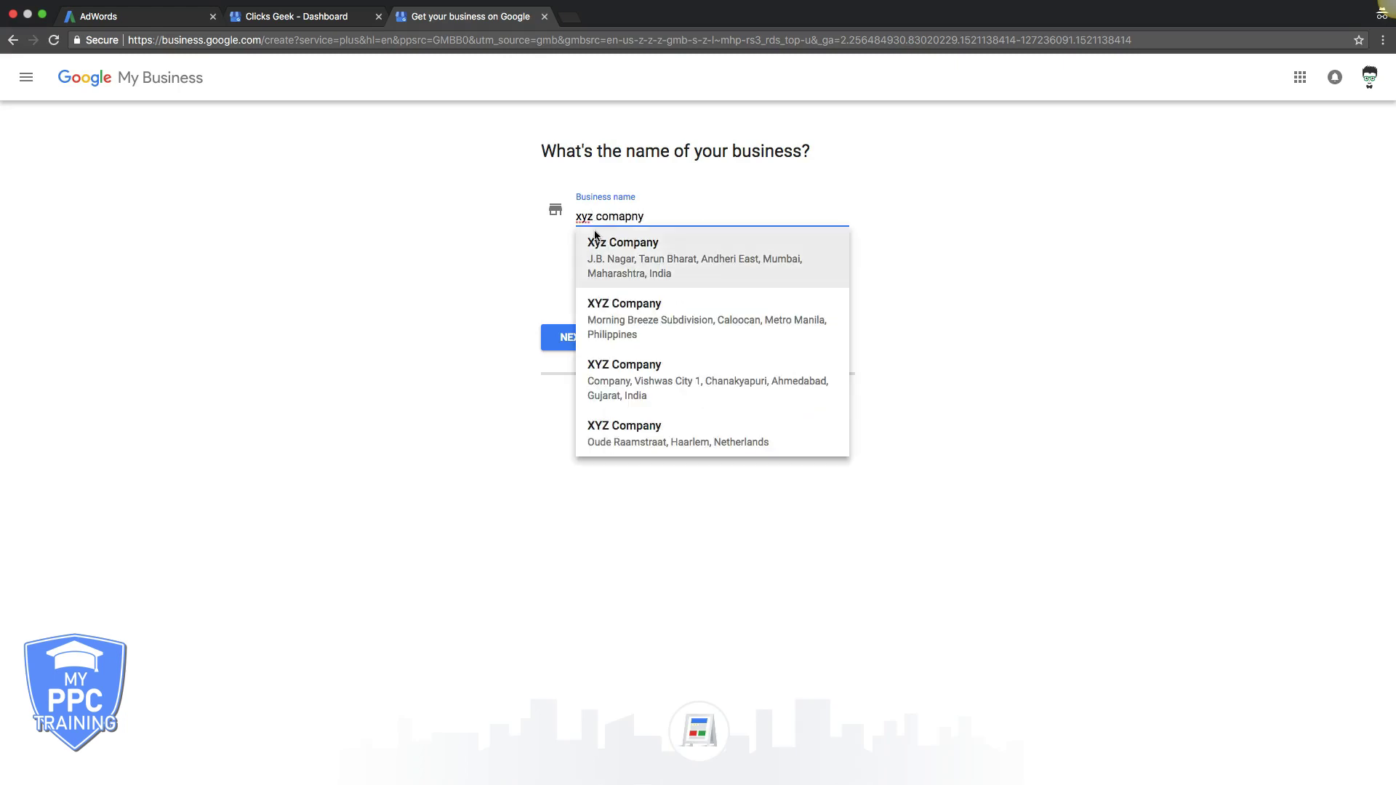
pyautogui.click(531, 214)
# Choose Pennsylvania as the business's state and enter its ZIP code
pyautogui.click(574, 346)
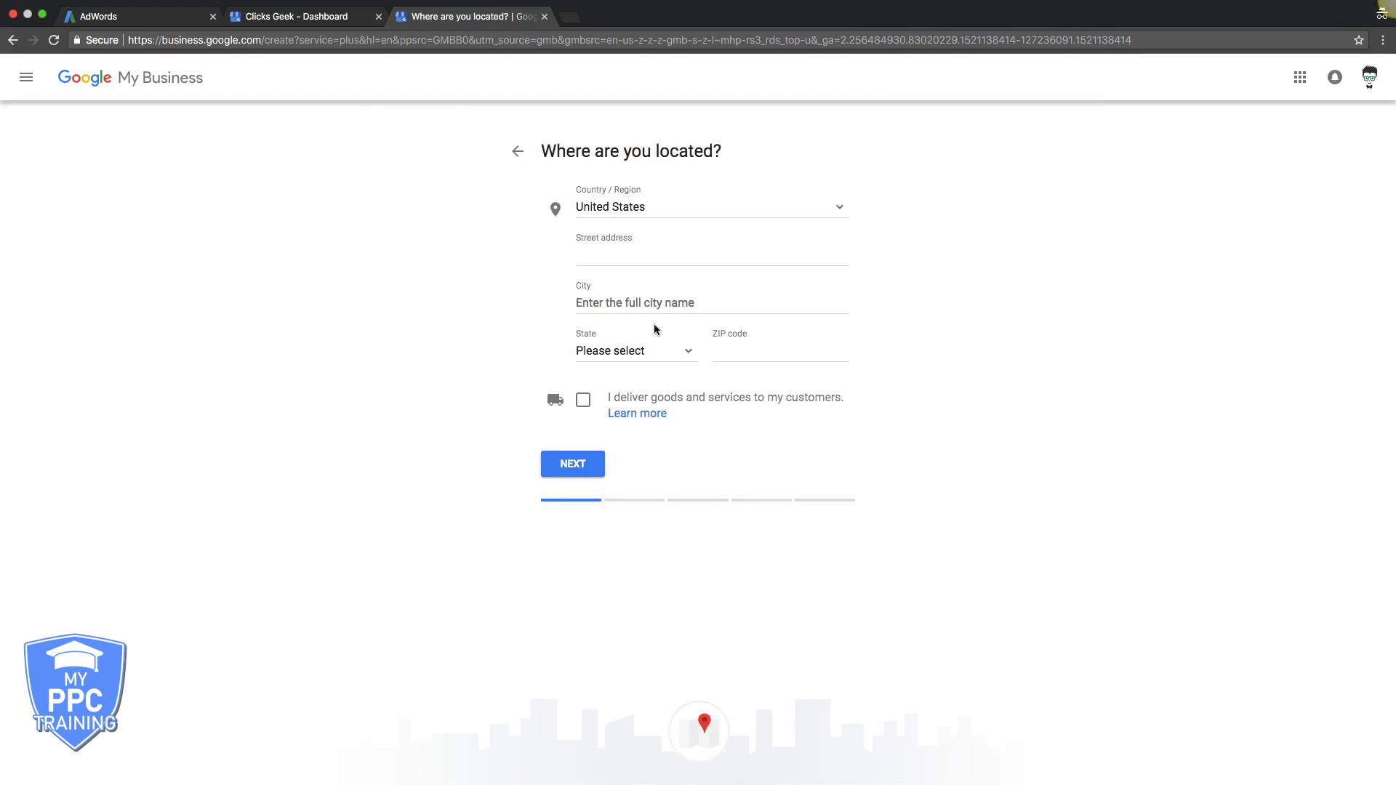
pyautogui.click(562, 466)
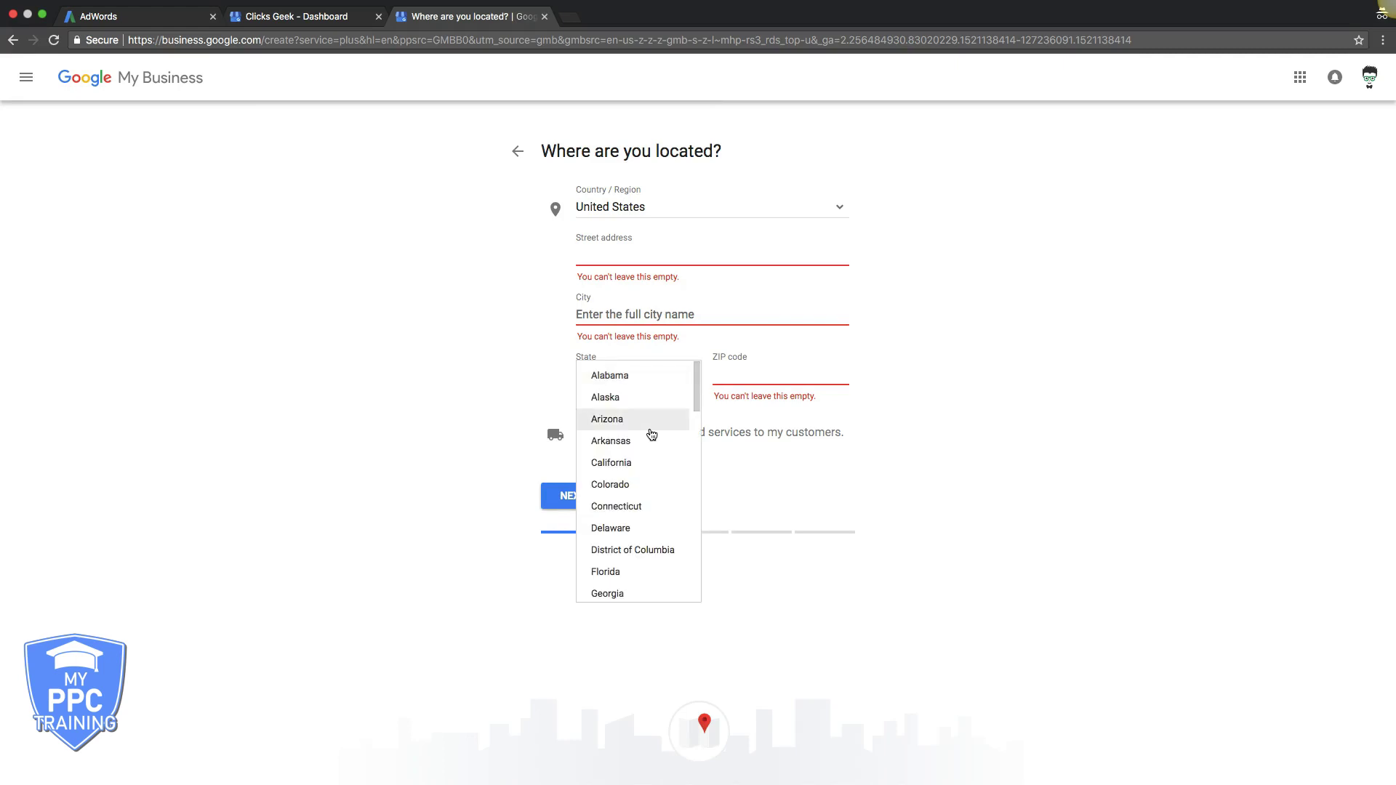
pyautogui.scroll(-10, 651, 434)
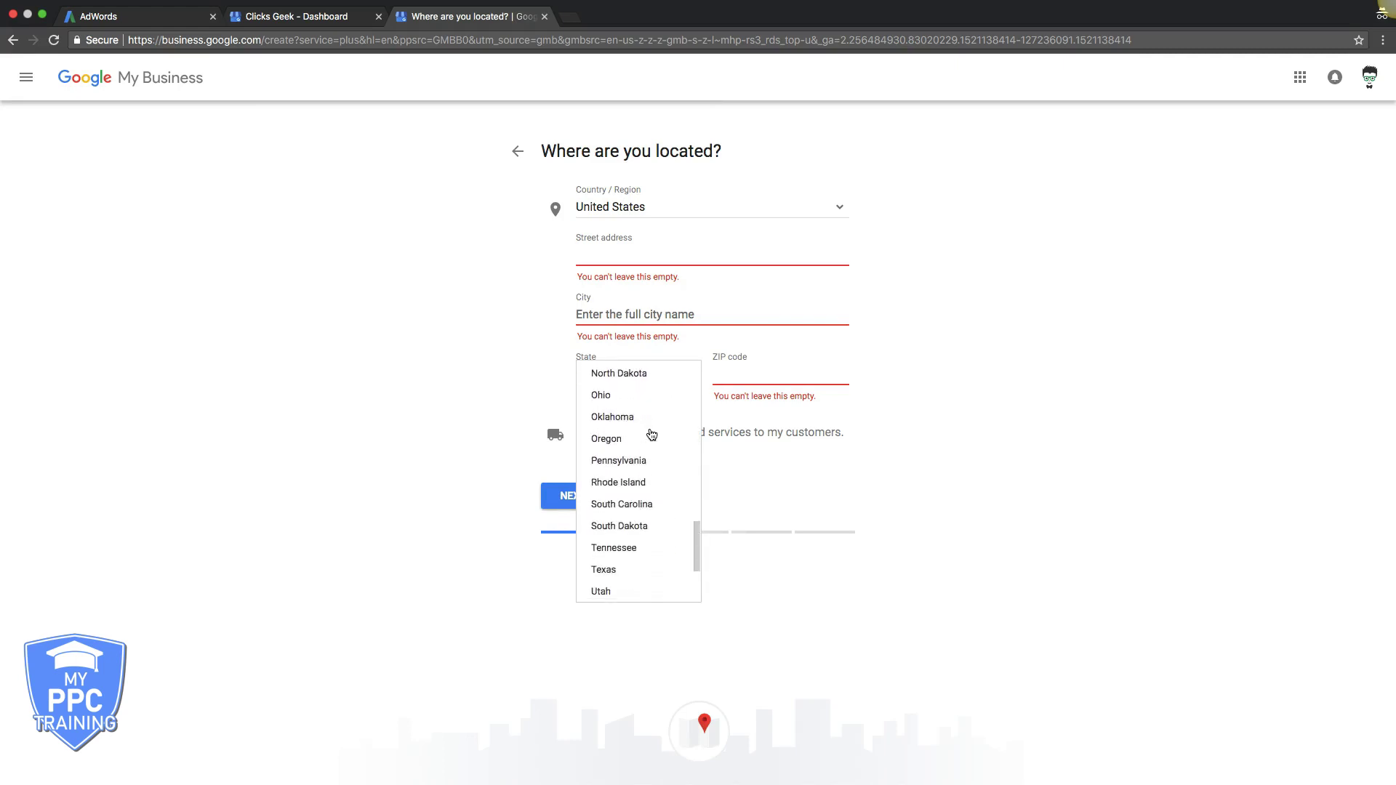
pyautogui.click(627, 459)
pyautogui.click(741, 371)
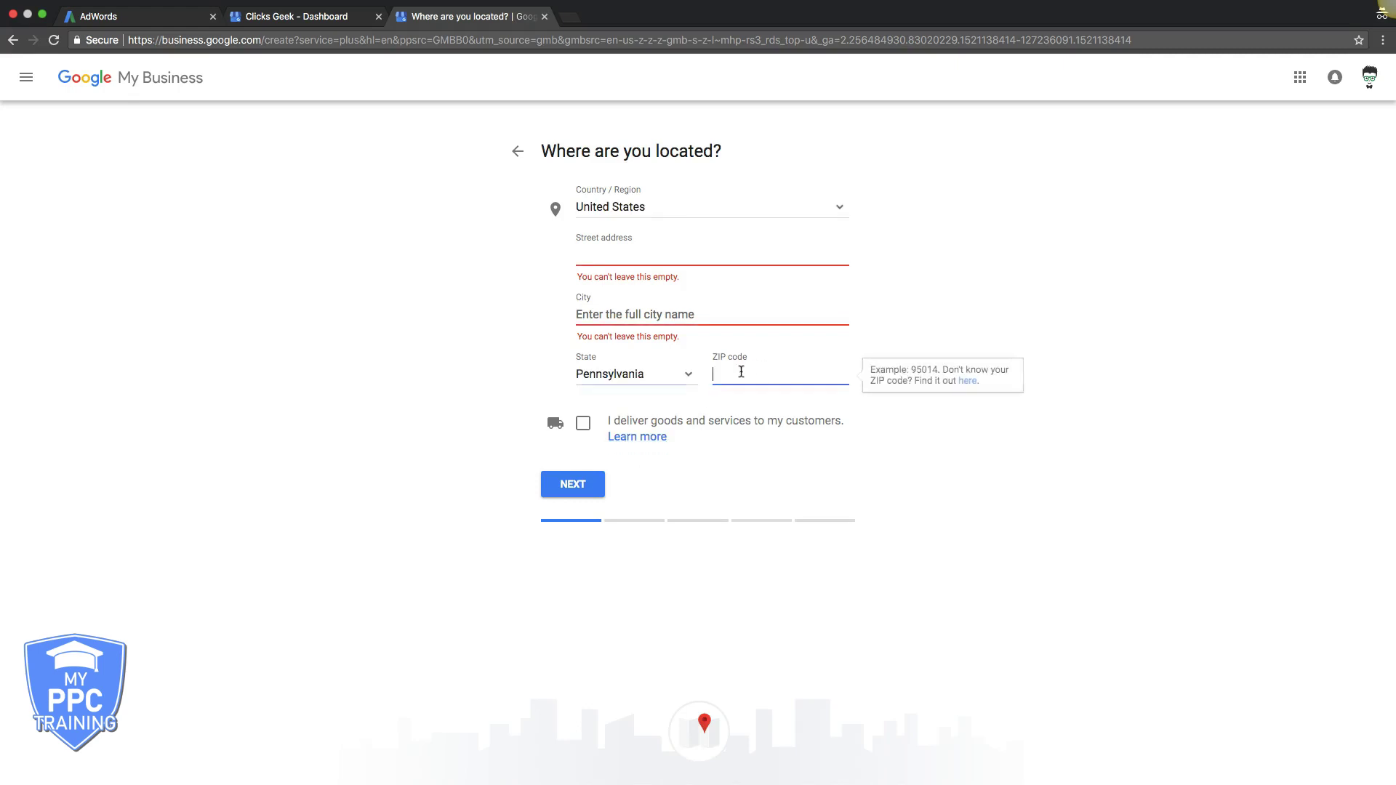
pyautogui.write('18966')
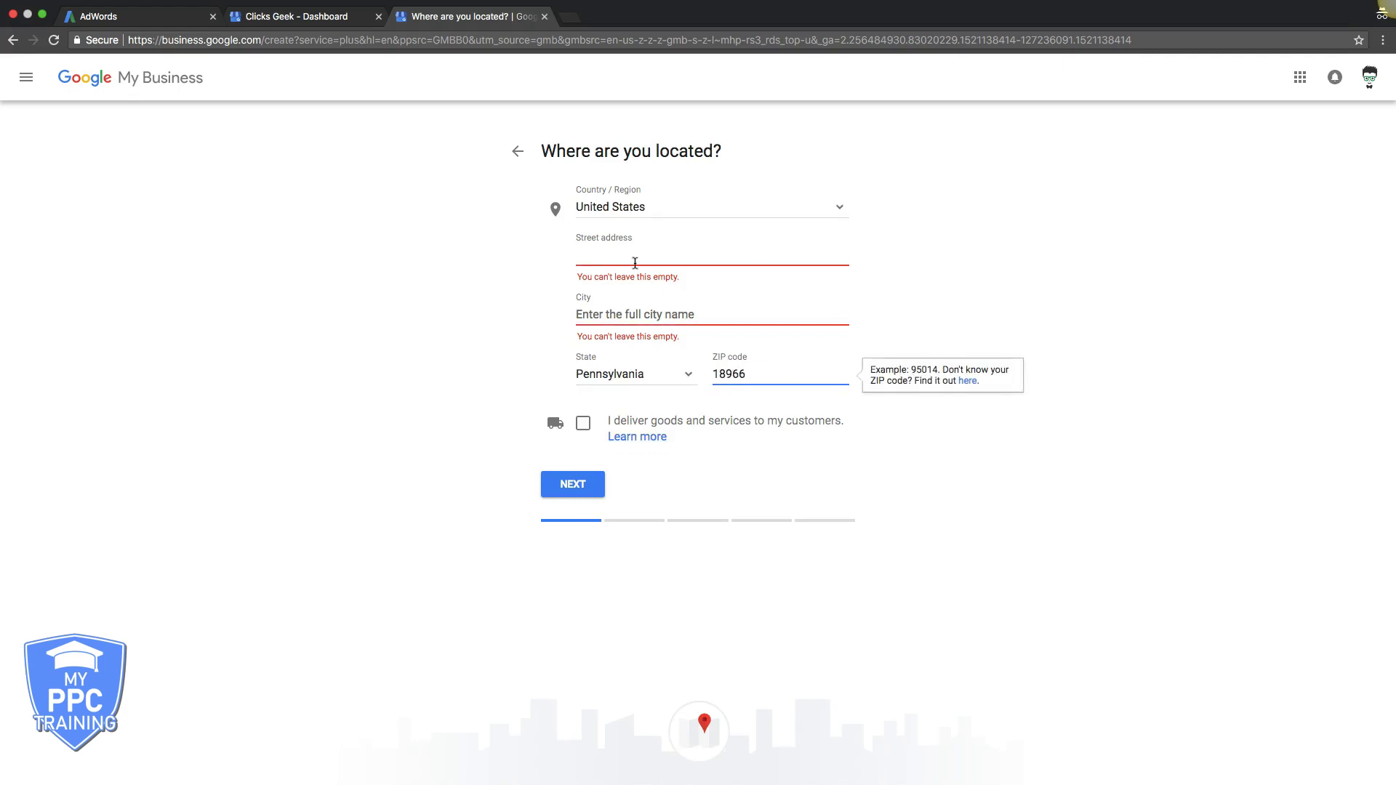
# Fill in the street address and city, leaving the delivery option unticked
pyautogui.click(608, 251)
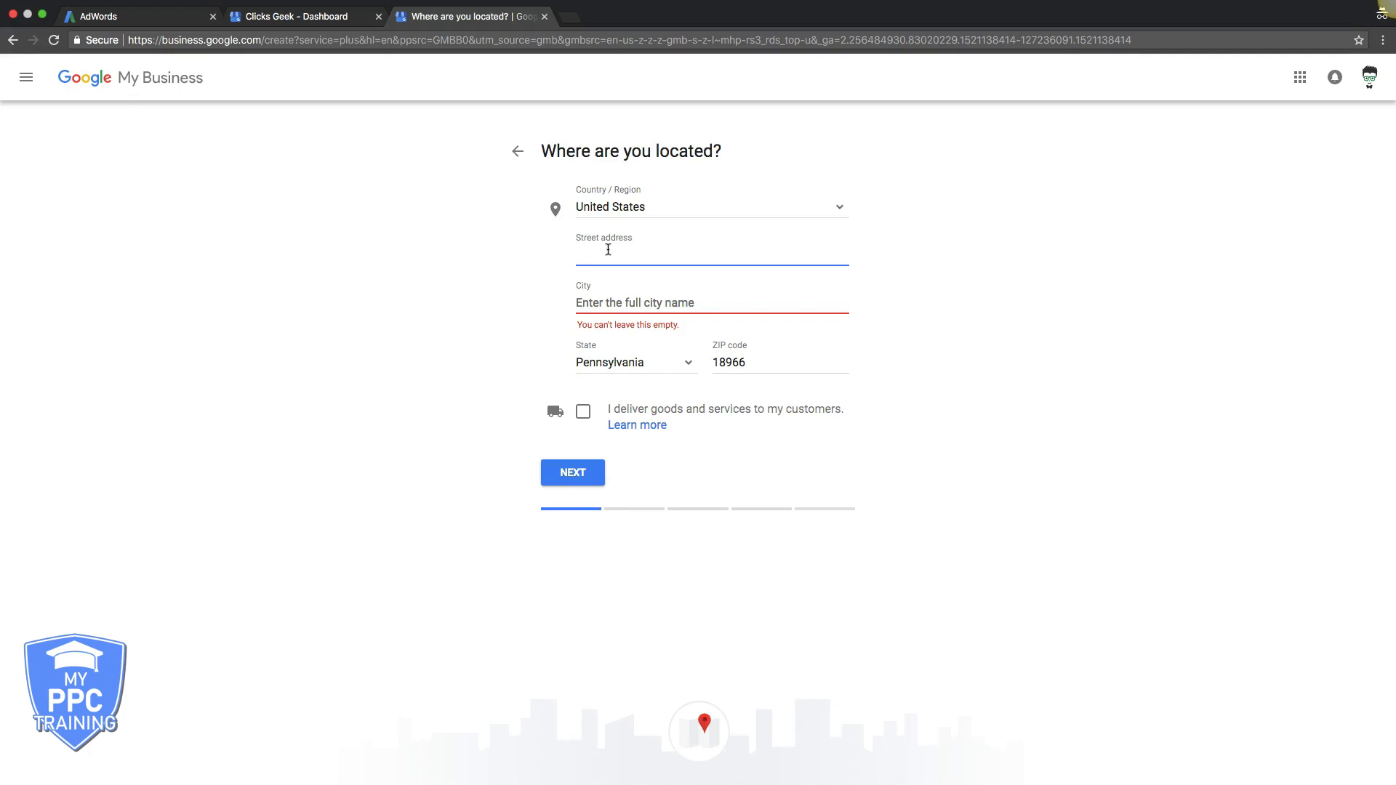
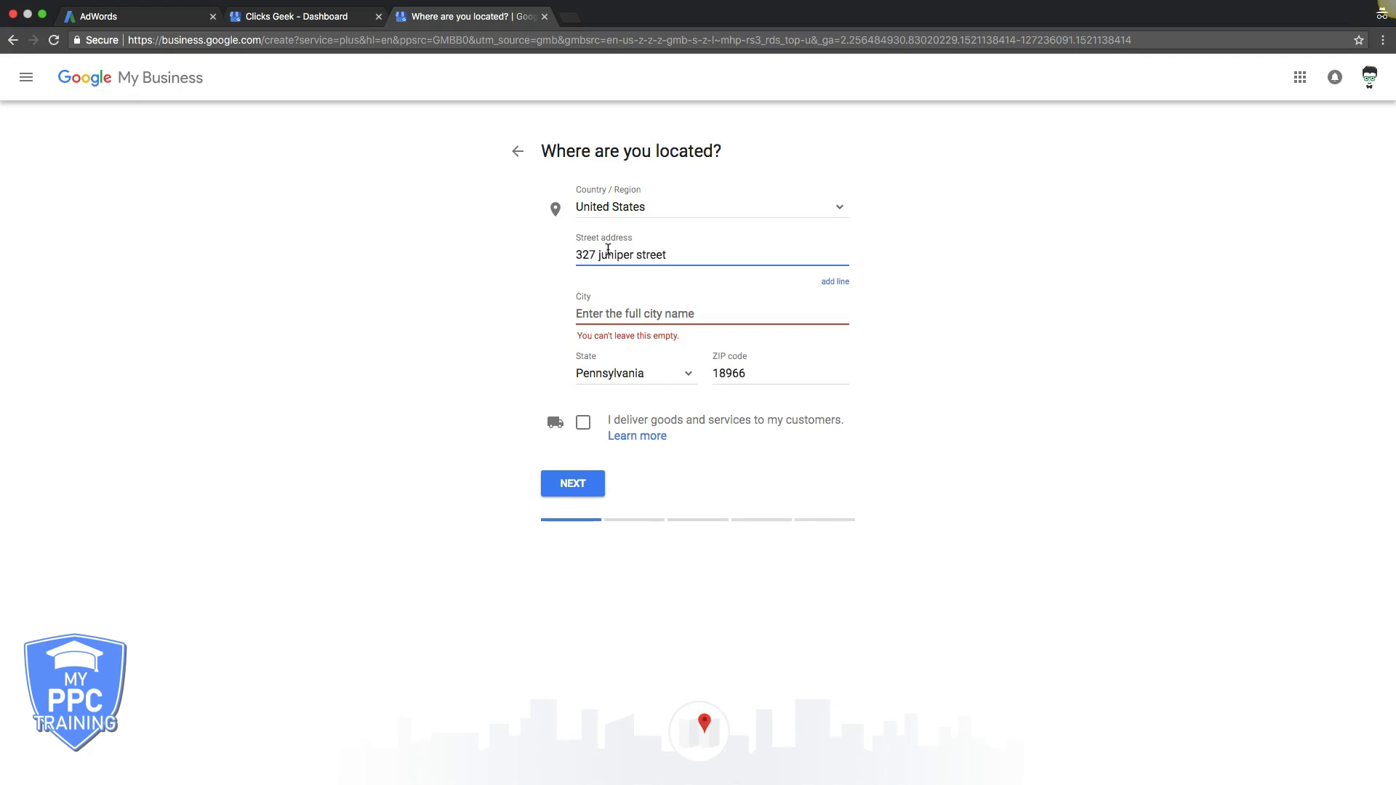
pyautogui.click(591, 314)
pyautogui.write('wa')
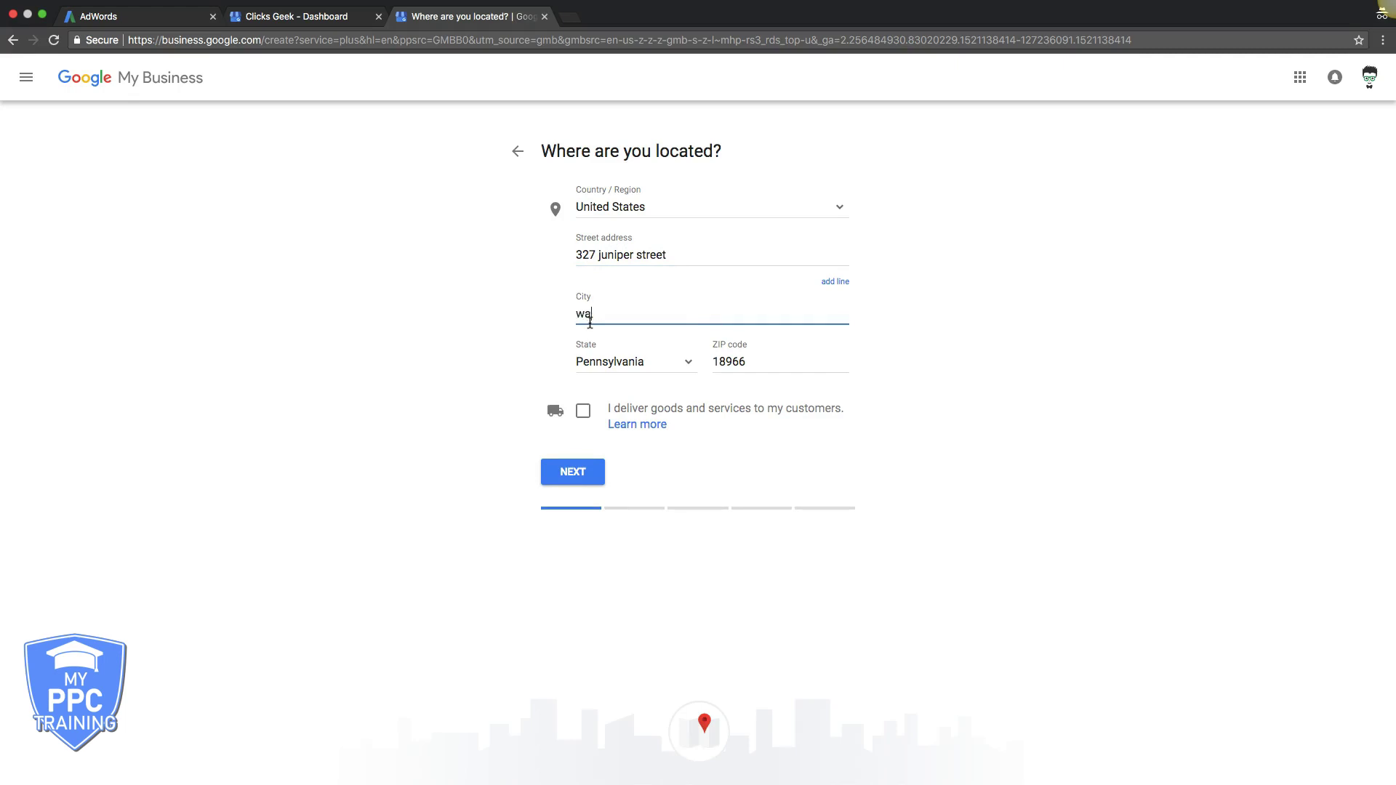
pyautogui.write('rminster')
pyautogui.click(587, 416)
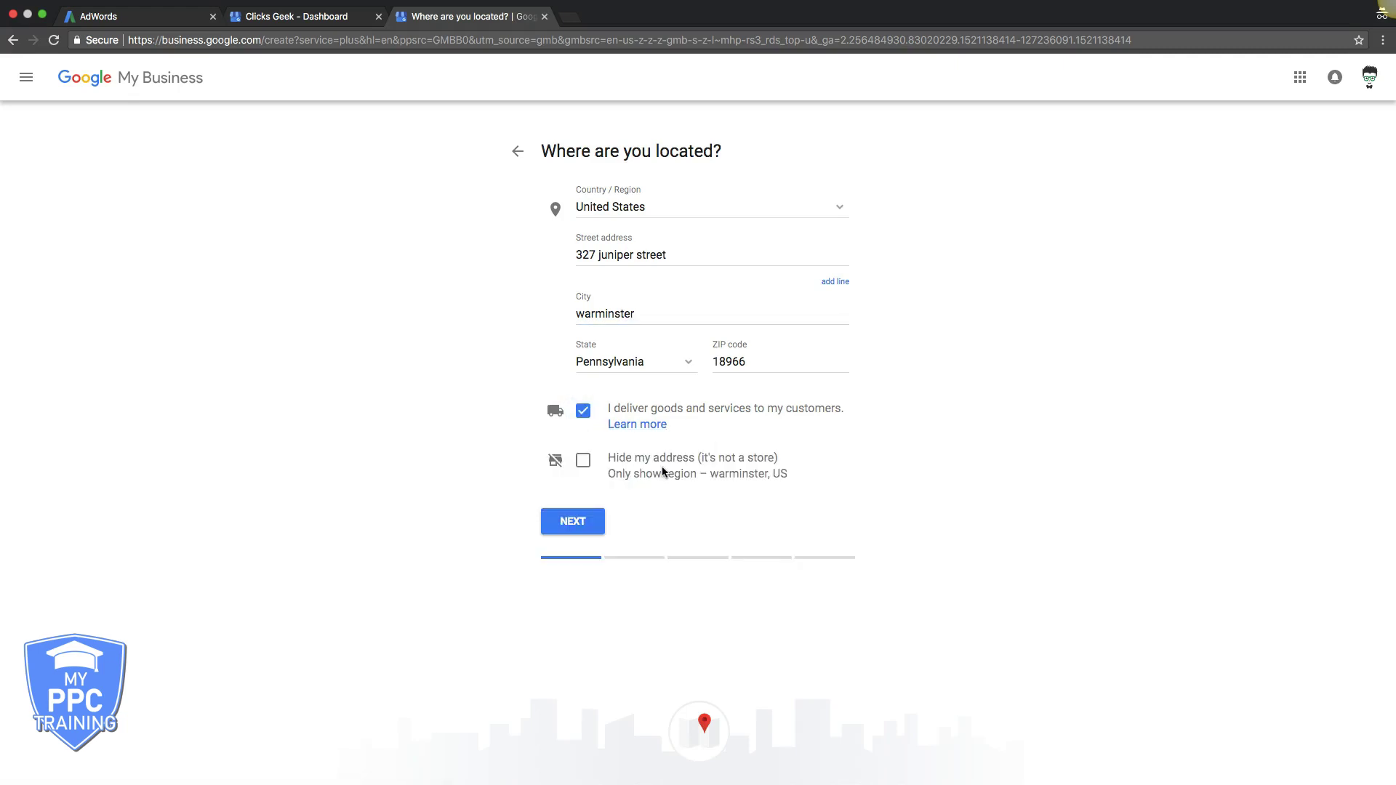
pyautogui.click(584, 412)
# Try pinning the business by moving the map marker, then back out after the mismatch error
pyautogui.click(585, 474)
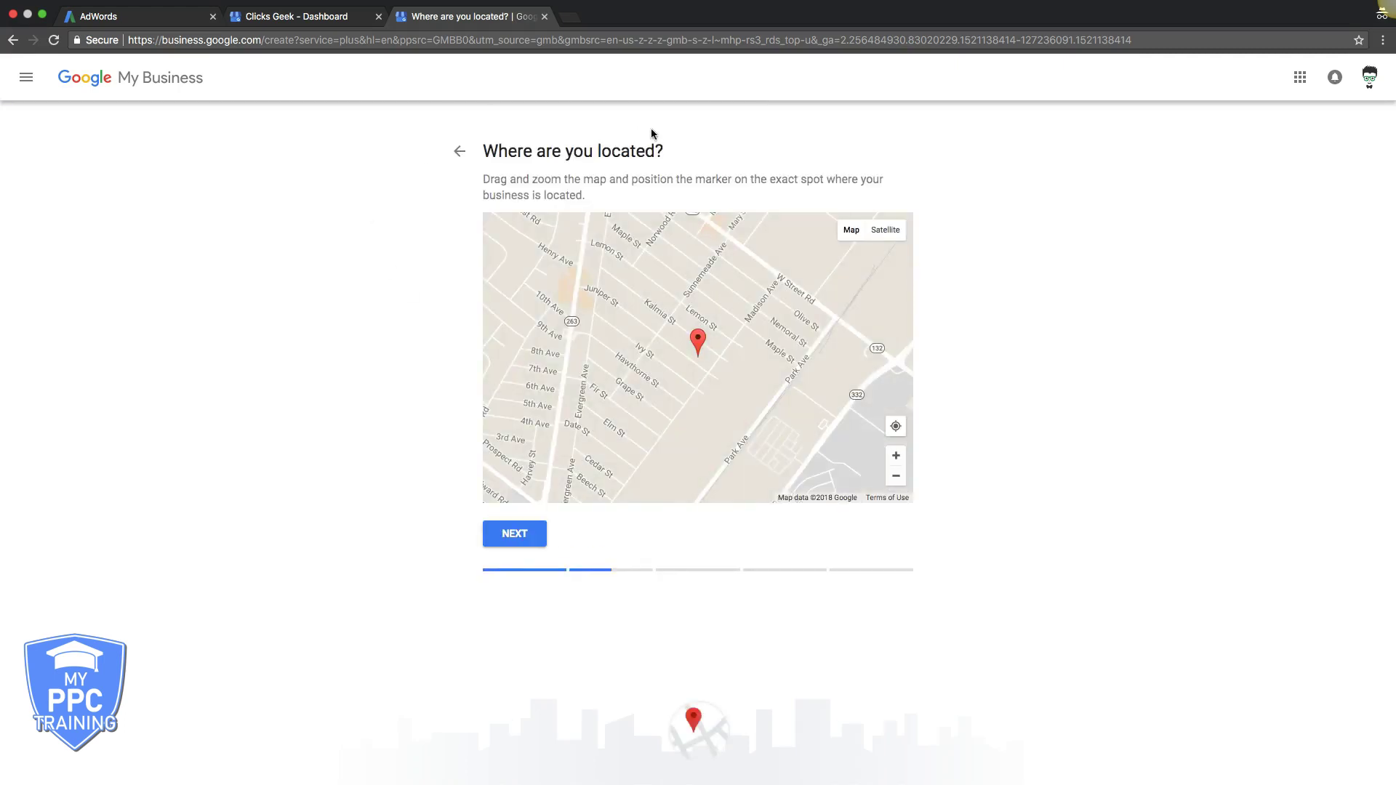
pyautogui.click(515, 535)
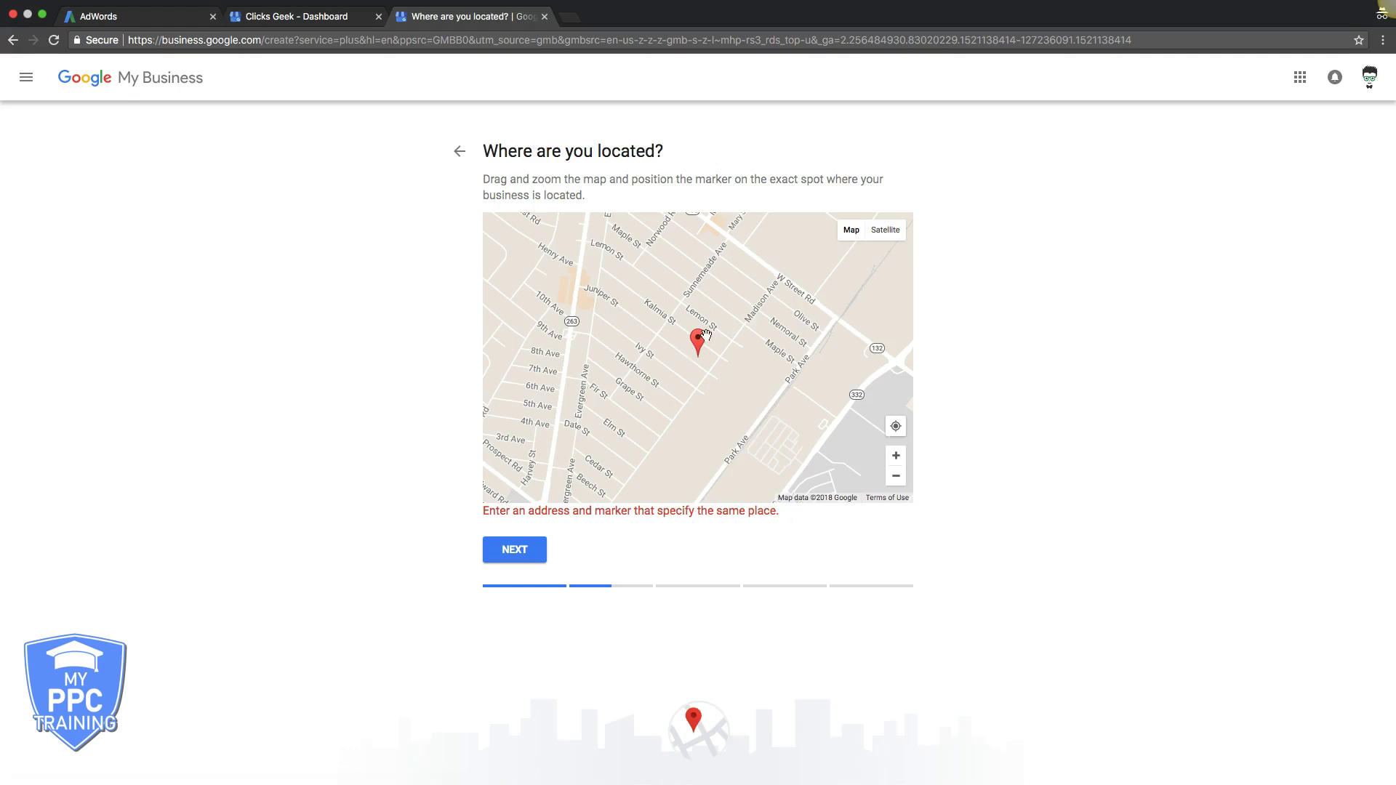
pyautogui.moveTo(697, 344)
pyautogui.mouseDown()
pyautogui.moveTo(699, 326)
pyautogui.moveTo(678, 340)
pyautogui.moveTo(684, 330)
pyautogui.moveTo(666, 327)
pyautogui.mouseUp()
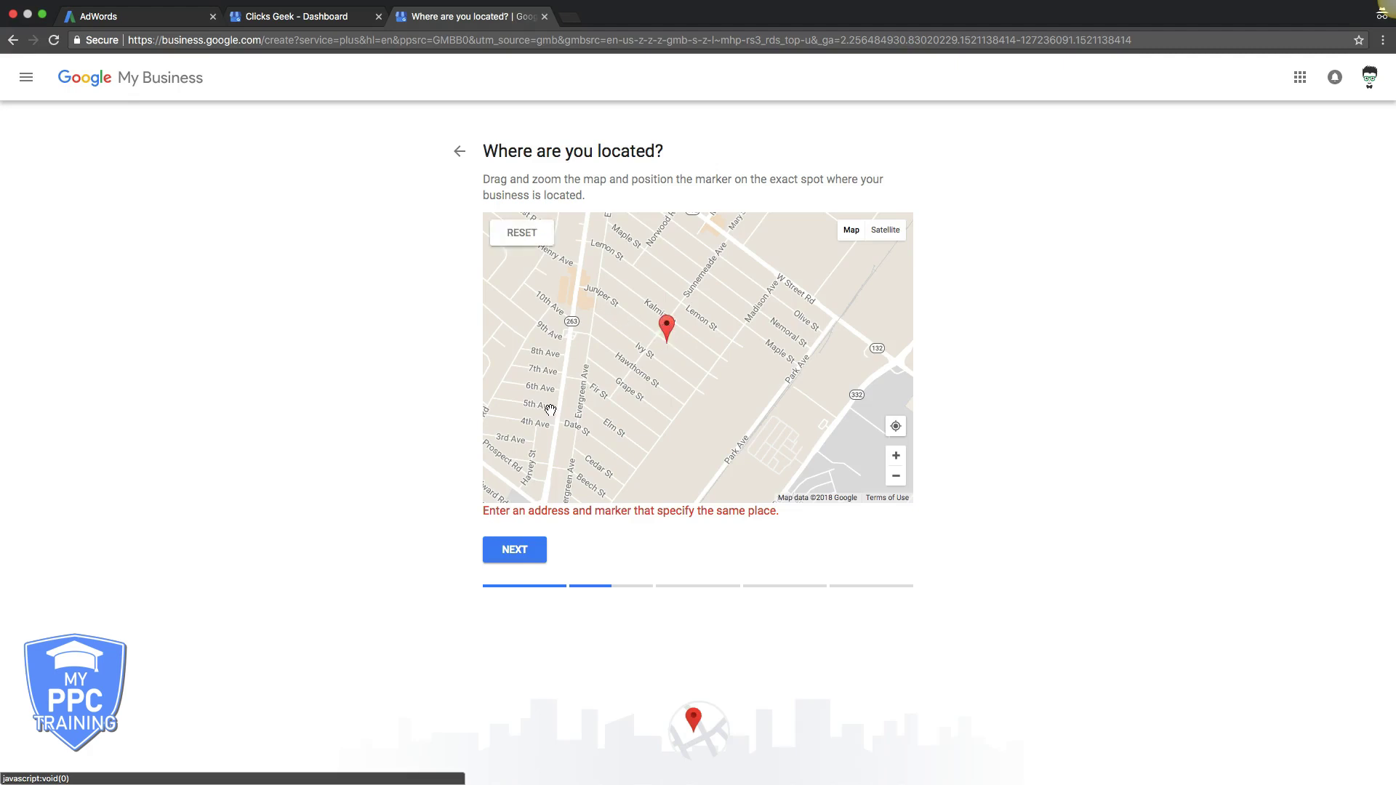
pyautogui.click(511, 551)
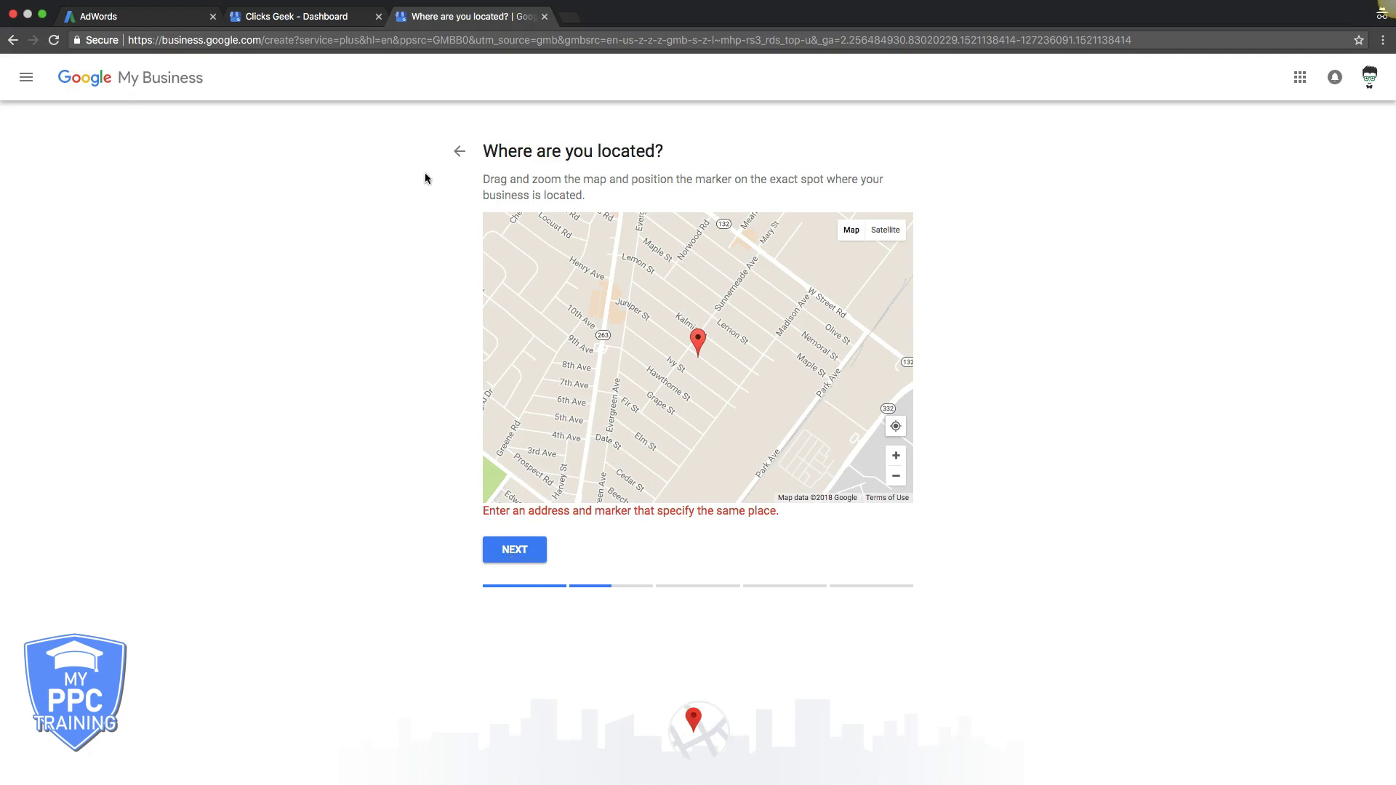
pyautogui.click(459, 152)
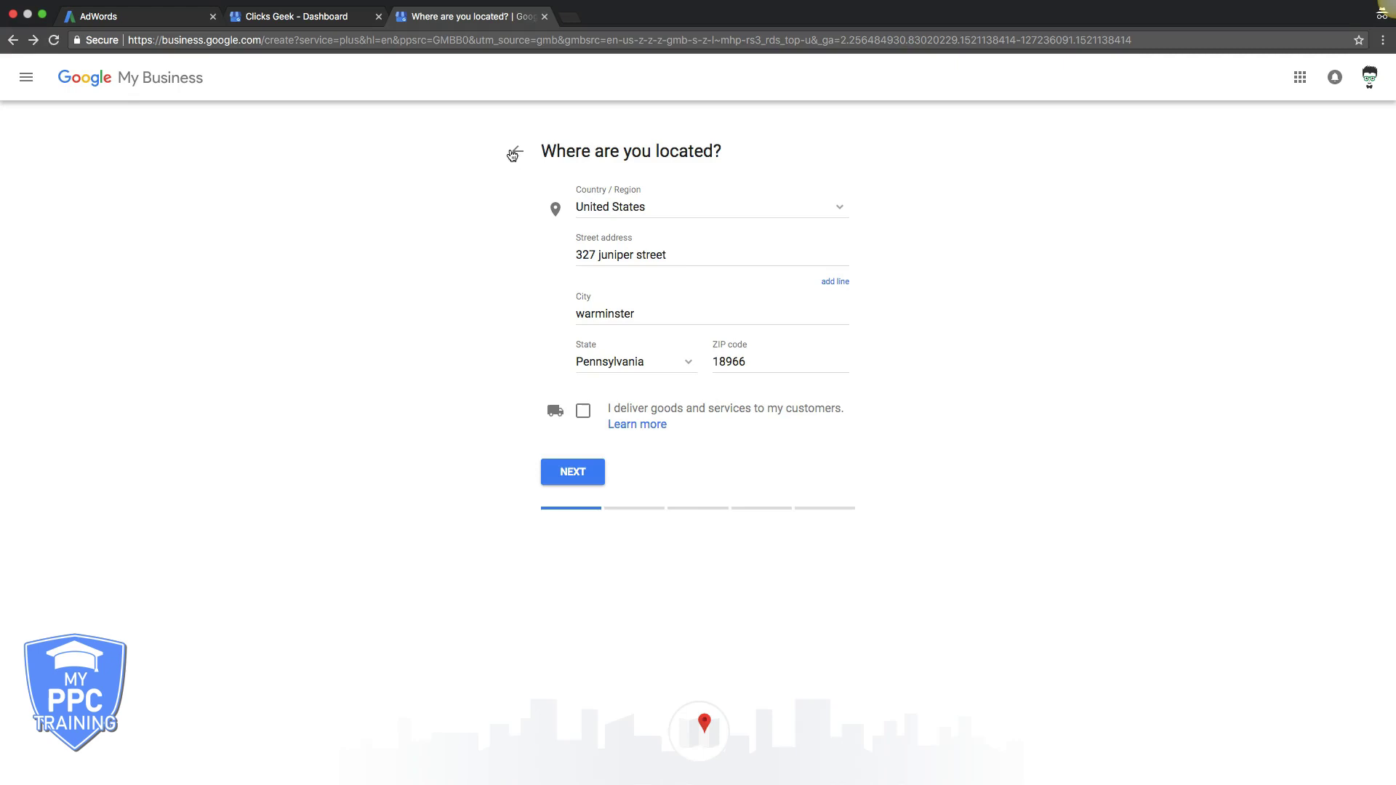
# Back out to the business name step and close the new-listing setup tab
pyautogui.click(513, 154)
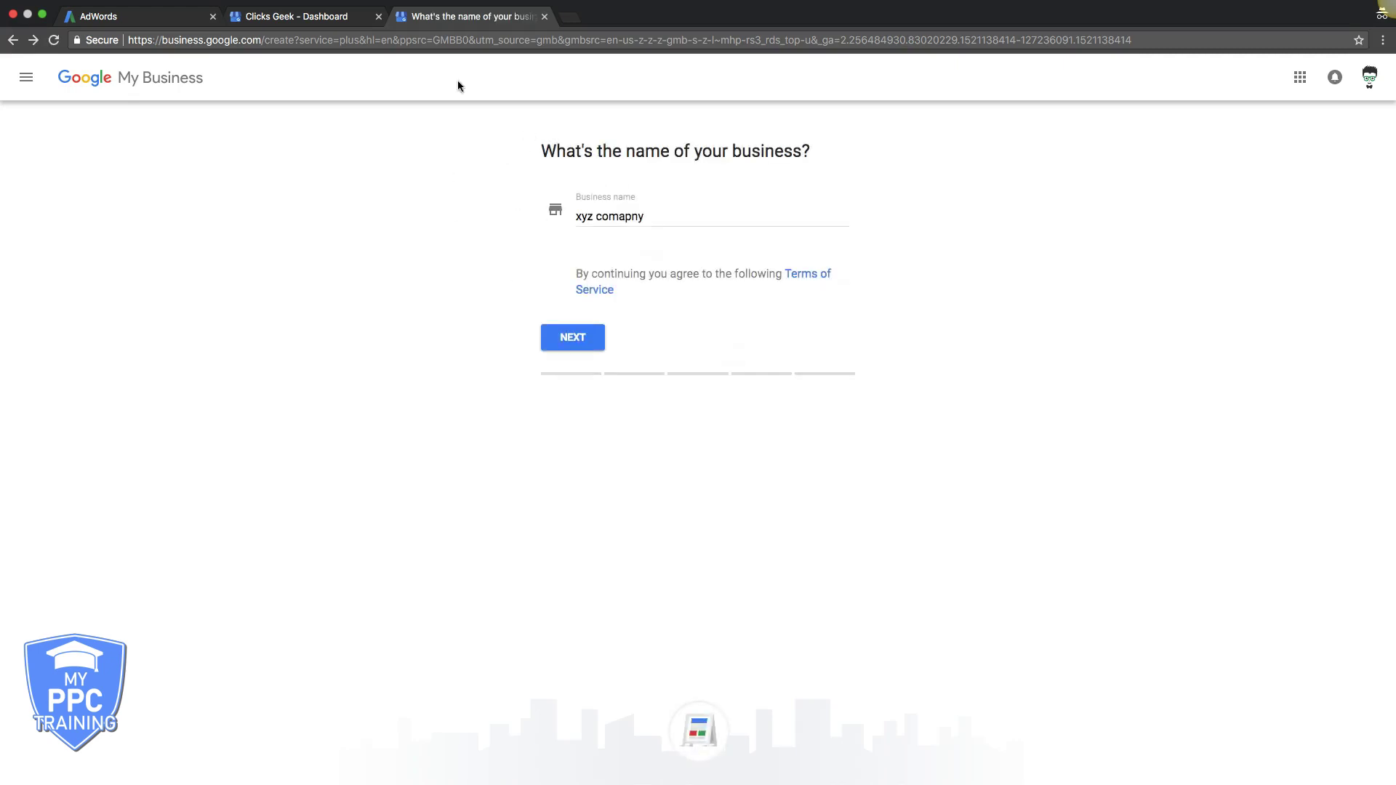
pyautogui.click(544, 16)
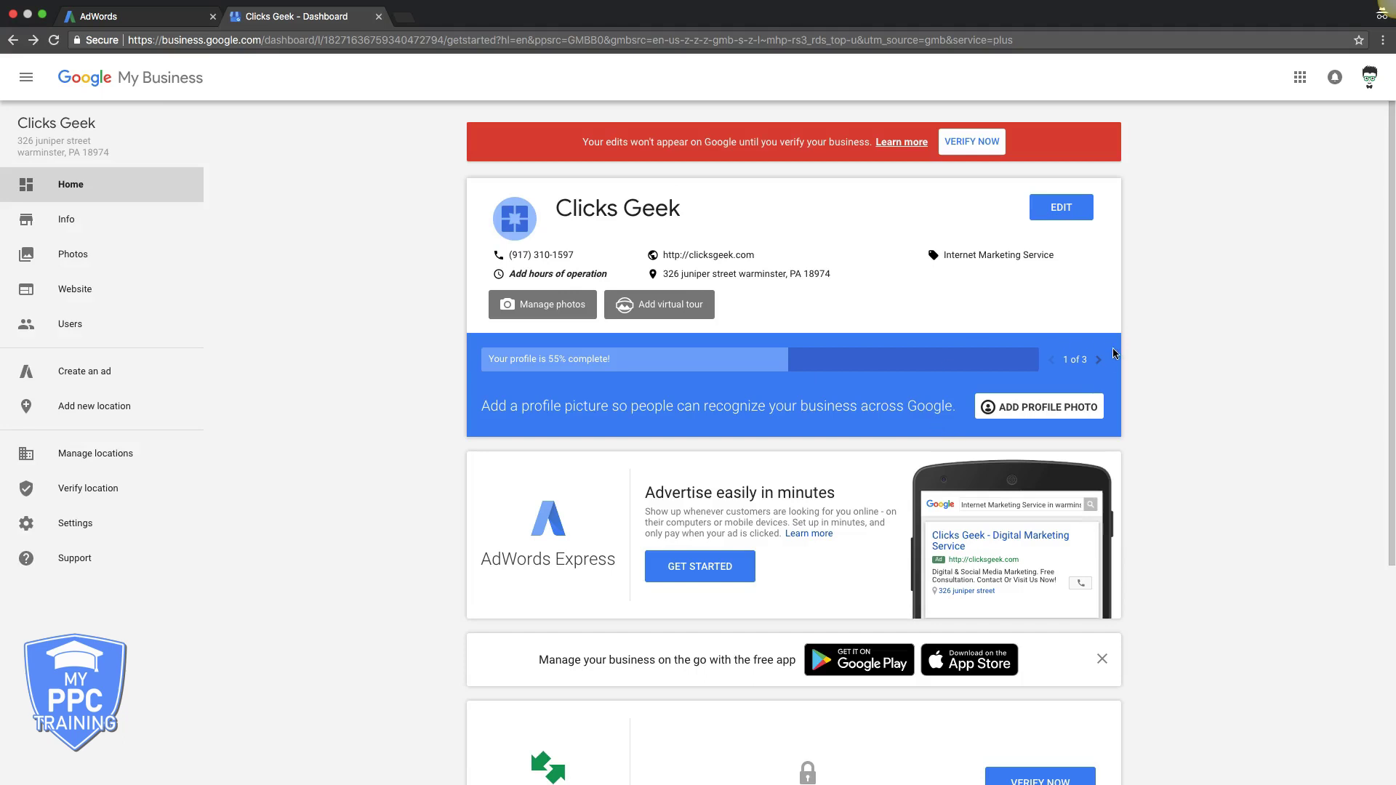
# Page through two profile completion tips and scroll the Clicks Geek dashboard
pyautogui.click(1099, 361)
pyautogui.click(1099, 362)
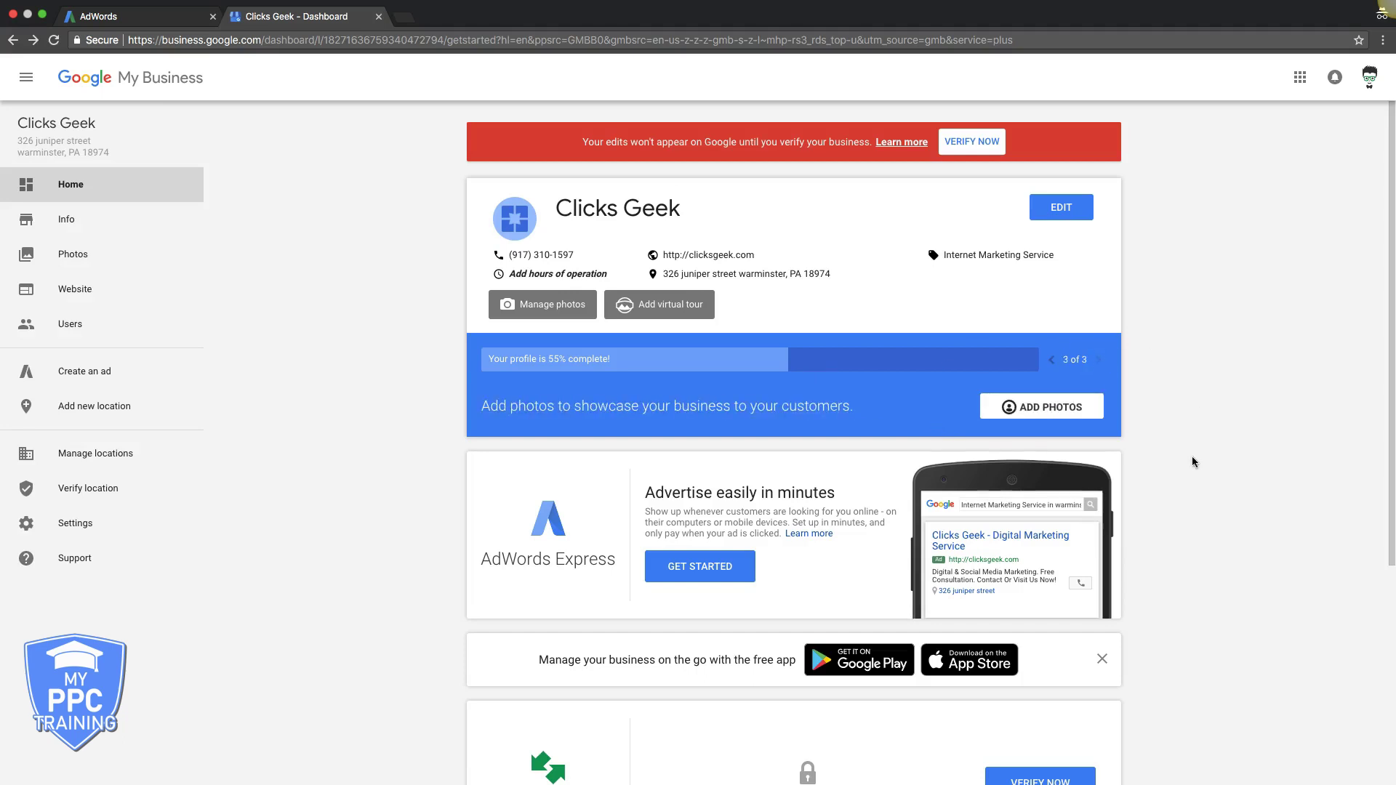
pyautogui.scroll(-5, 1192, 458)
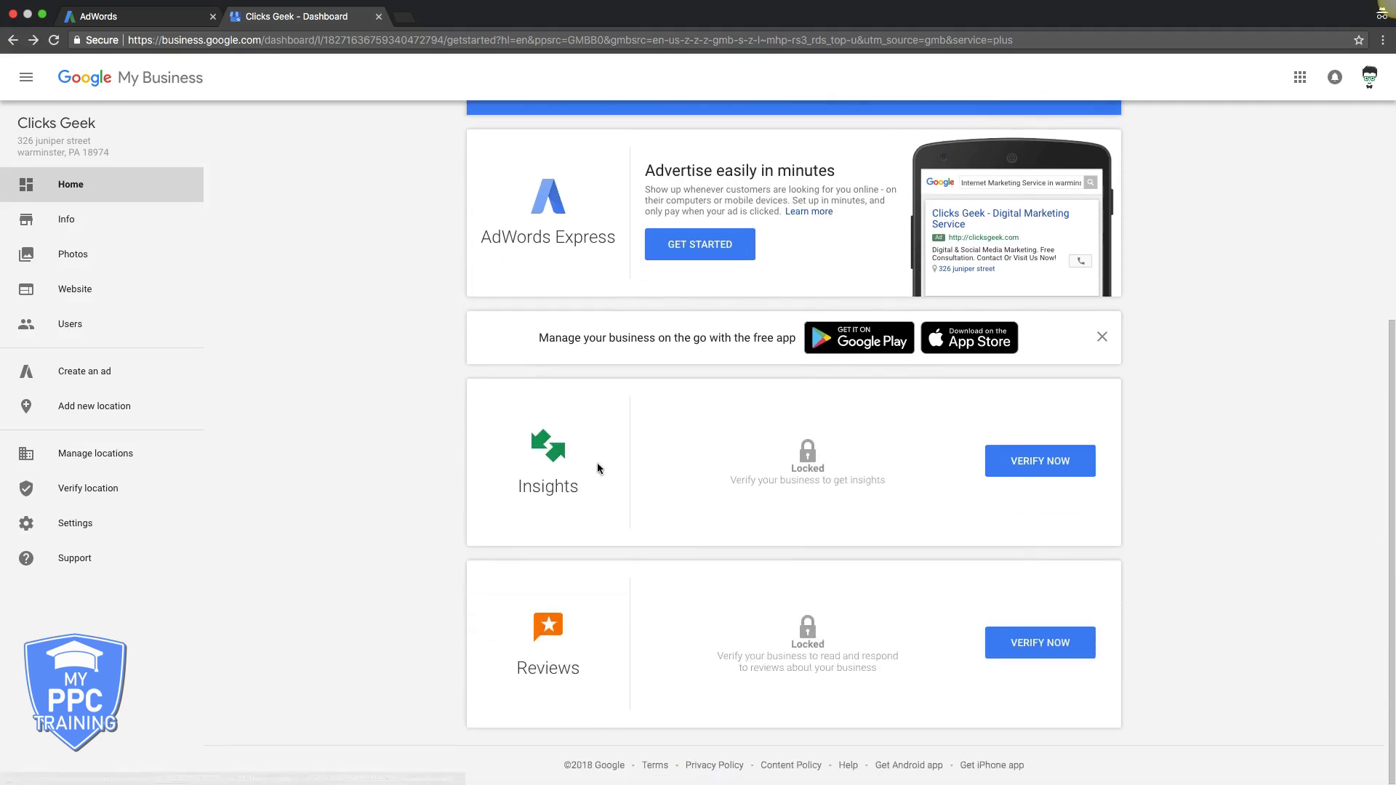
pyautogui.scroll(3, 389, 427)
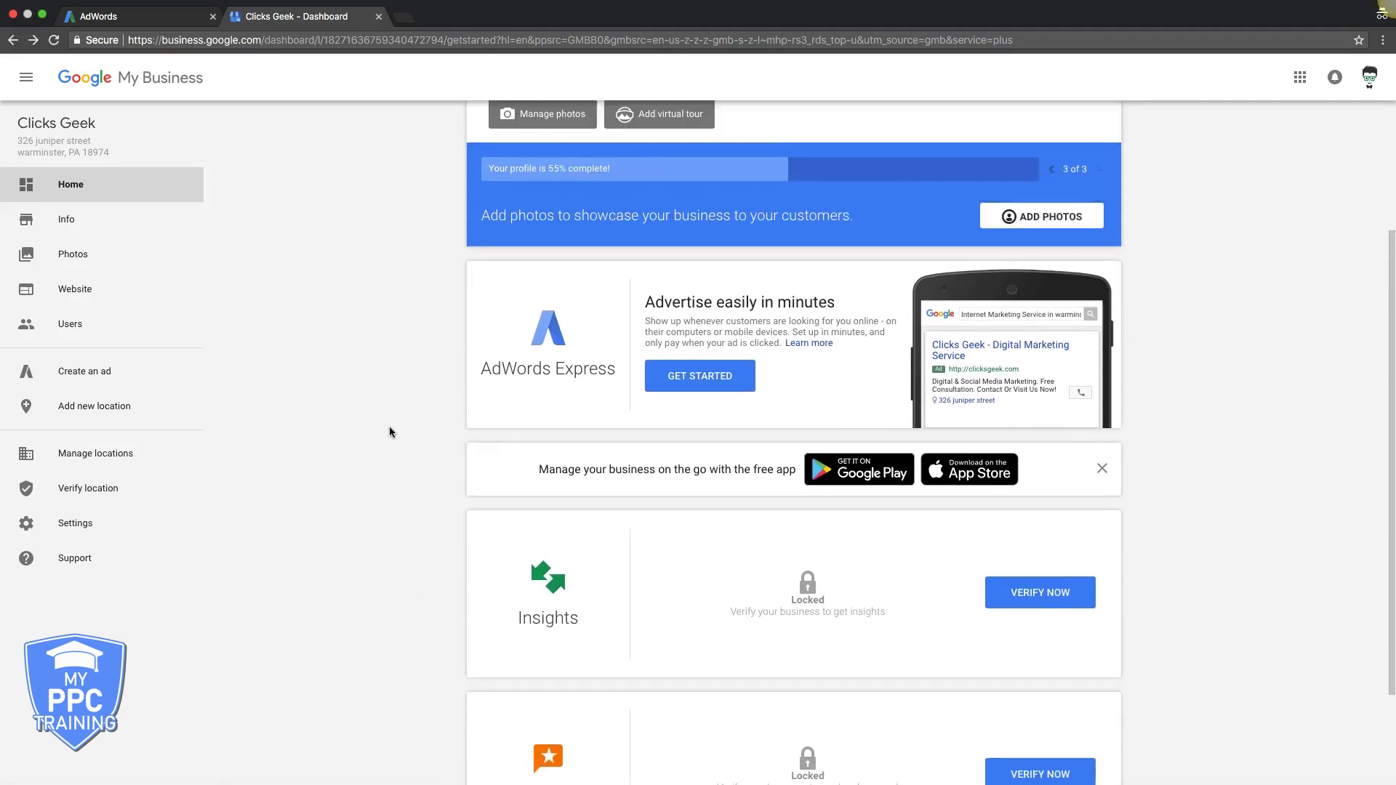
pyautogui.scroll(2, 390, 432)
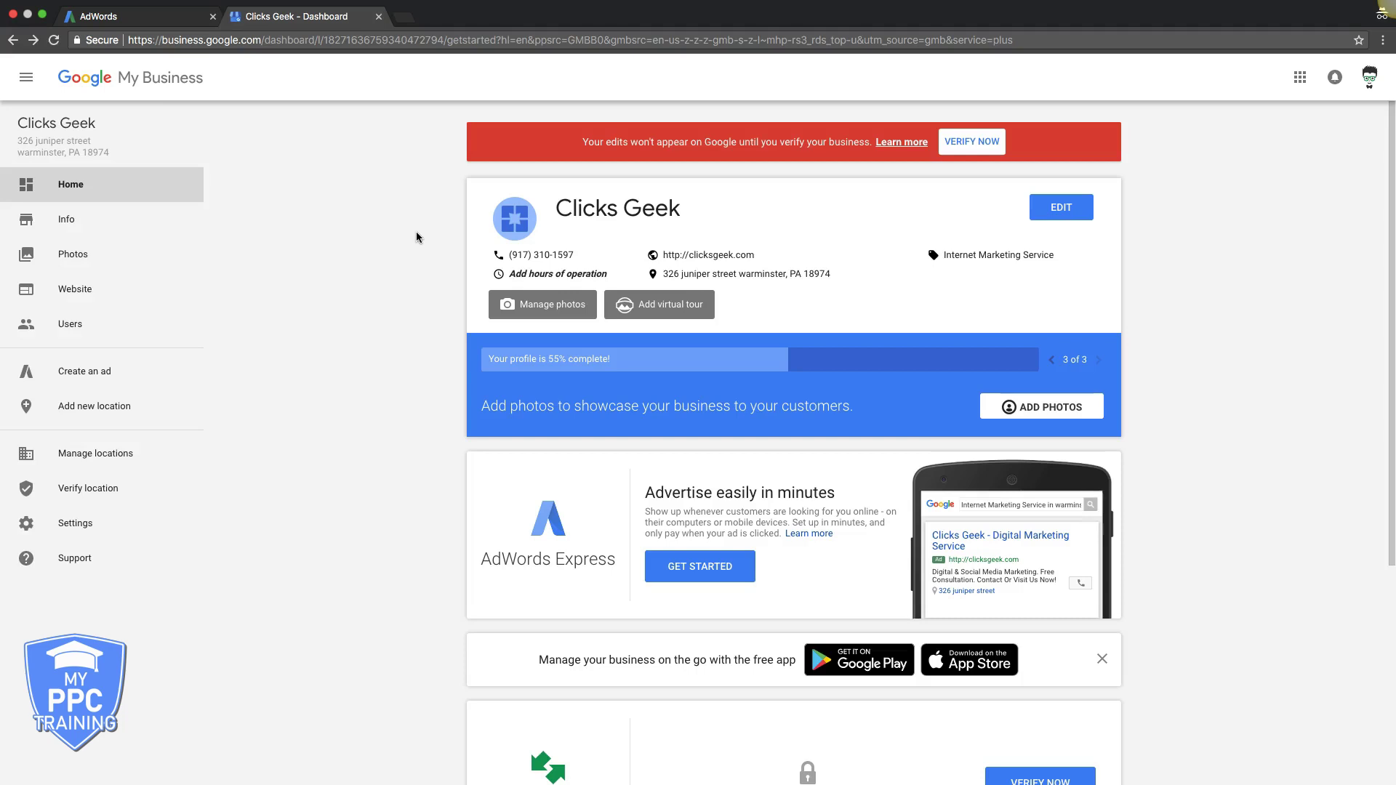
pyautogui.click(144, 16)
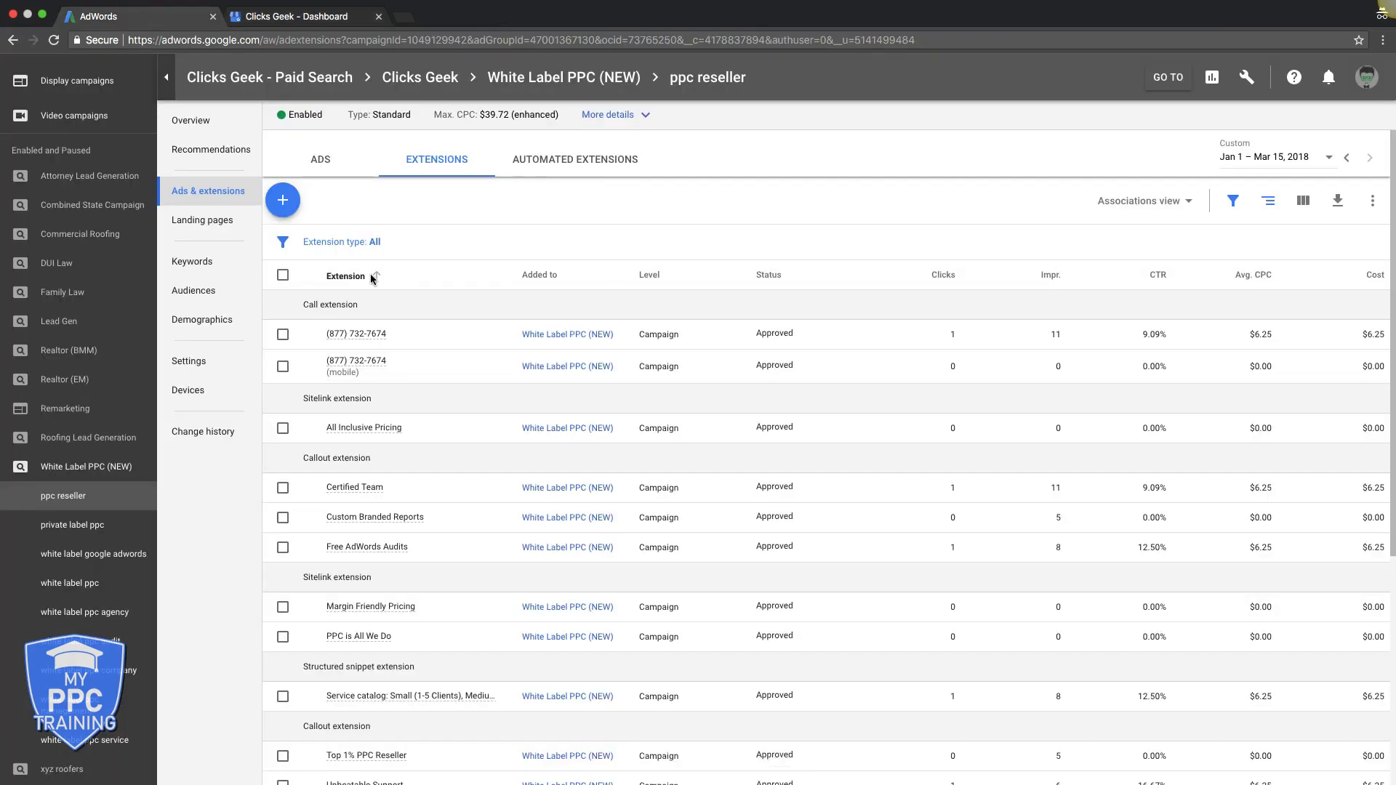
pyautogui.click(283, 202)
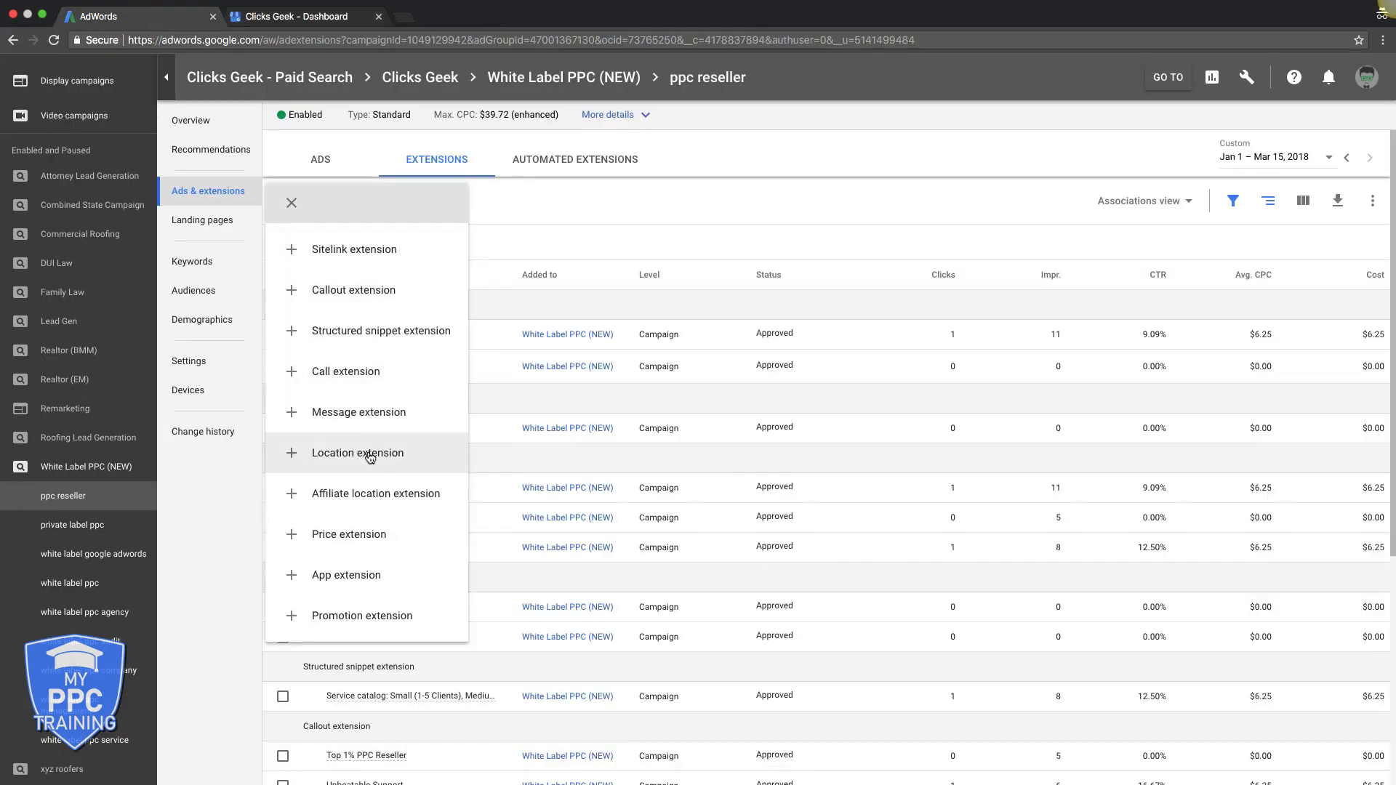
pyautogui.click(585, 197)
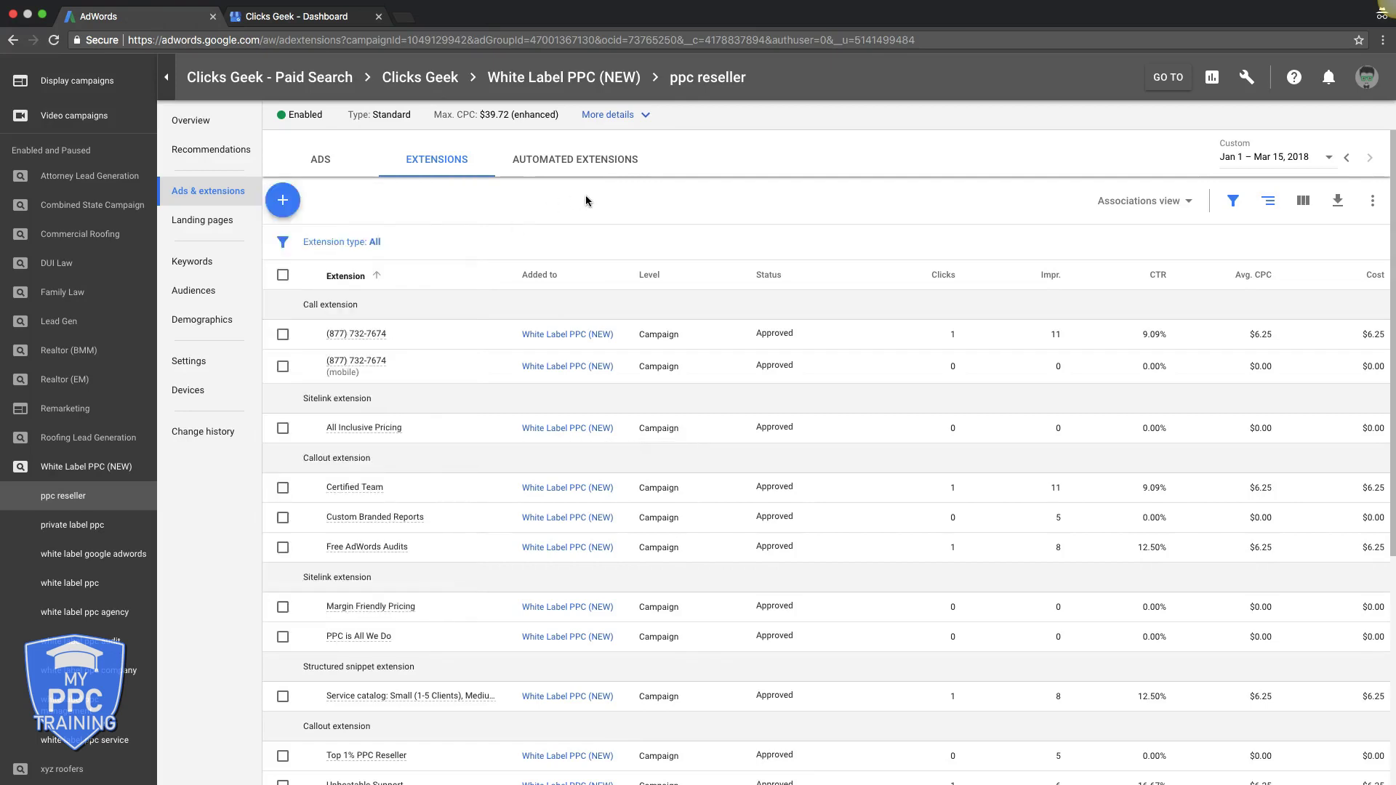